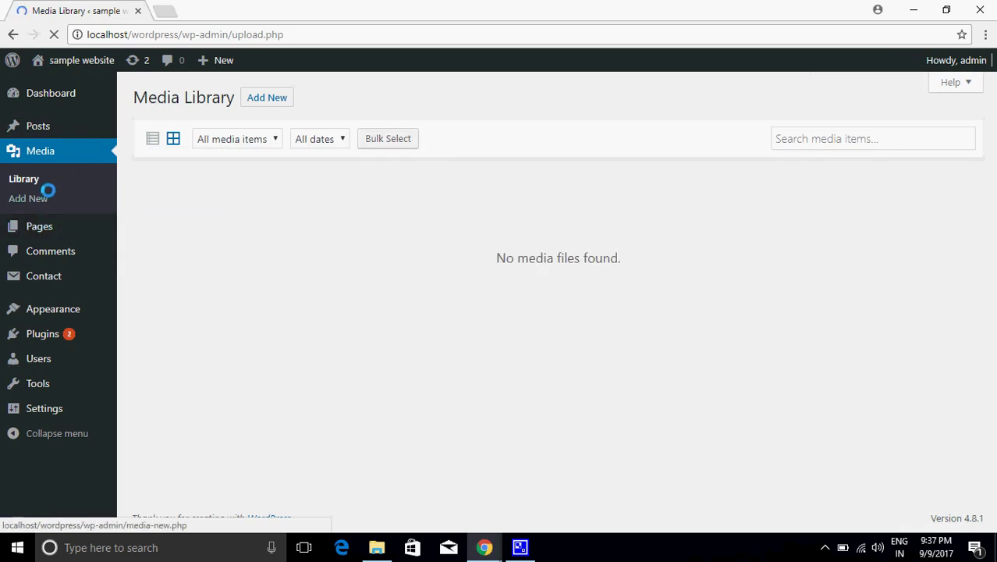
# Check the Media Library for existing media files
pyautogui.click(31, 198)
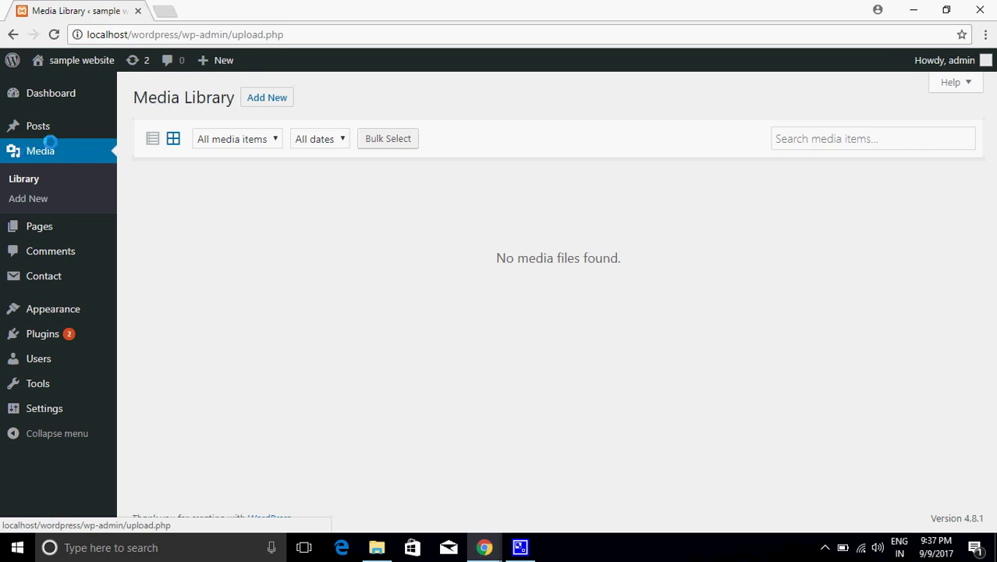
pyautogui.moveTo(61, 137)
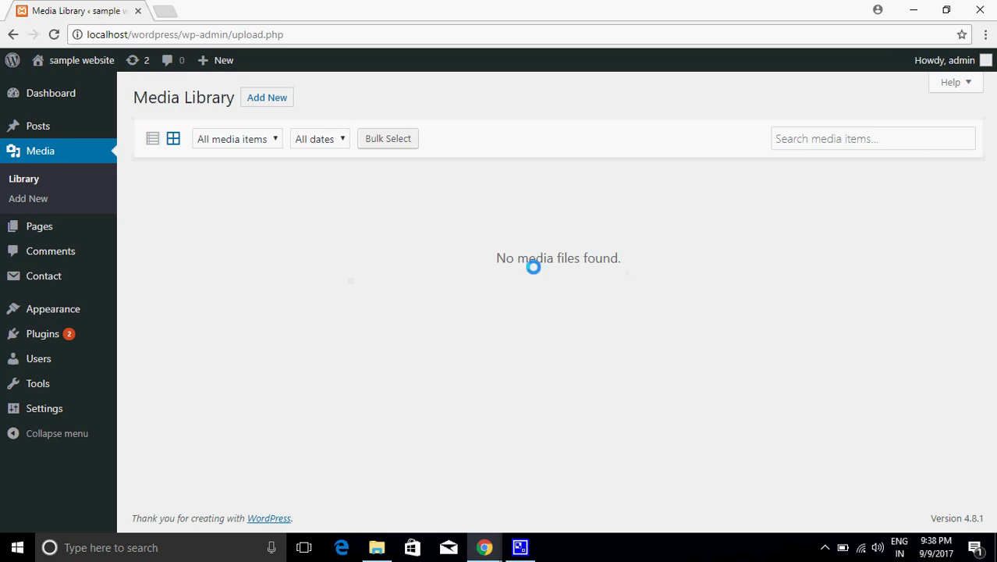
pyautogui.moveTo(494, 256); pyautogui.dragTo(640, 261)
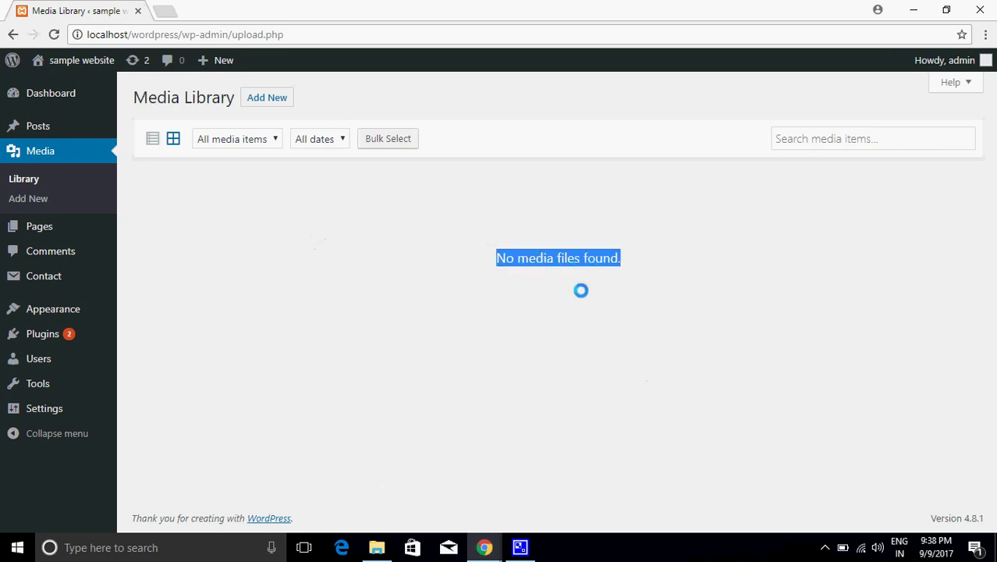
pyautogui.click(495, 322)
pyautogui.moveTo(476, 260); pyautogui.dragTo(648, 257)
pyautogui.click(493, 262)
pyautogui.moveTo(493, 263); pyautogui.dragTo(548, 259)
pyautogui.click(456, 275)
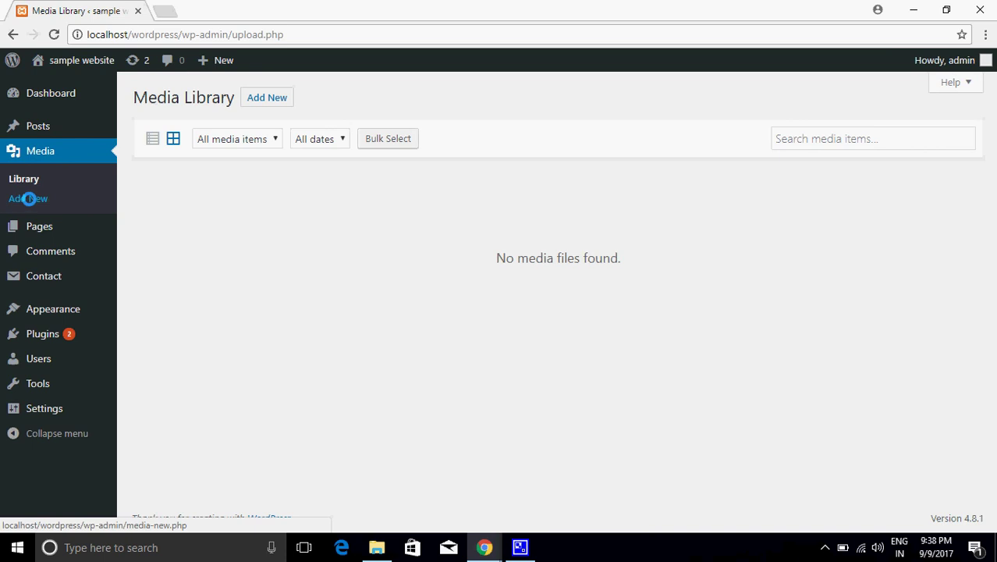
# View the upload area on the Upload New Media page and return to the Media Library
pyautogui.click(29, 199)
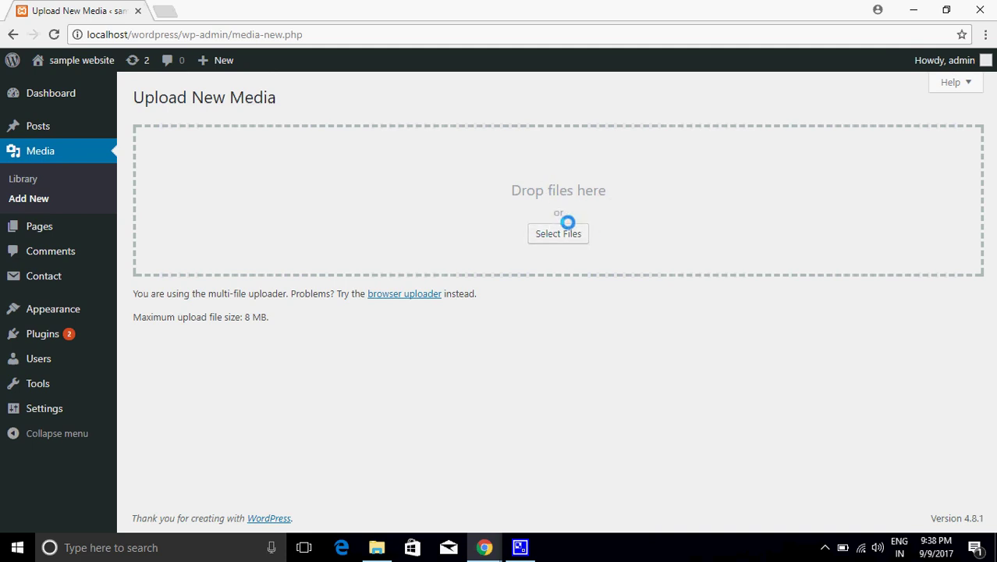
pyautogui.moveTo(485, 189); pyautogui.dragTo(619, 190)
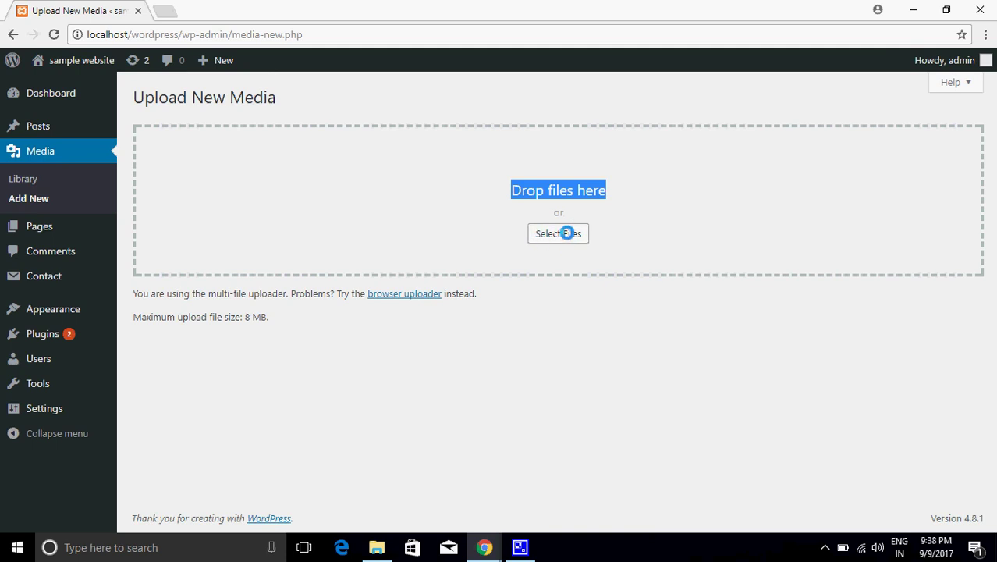
pyautogui.click(28, 178)
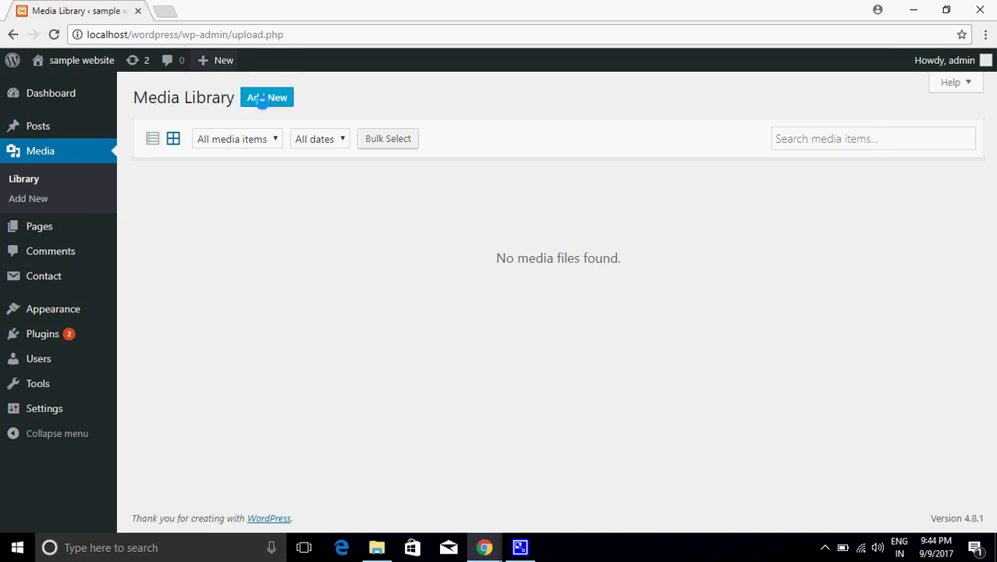
# Upload the wordpress-logo-stacked-rgb image from the desktop's New folder to the Media Library
pyautogui.click(257, 99)
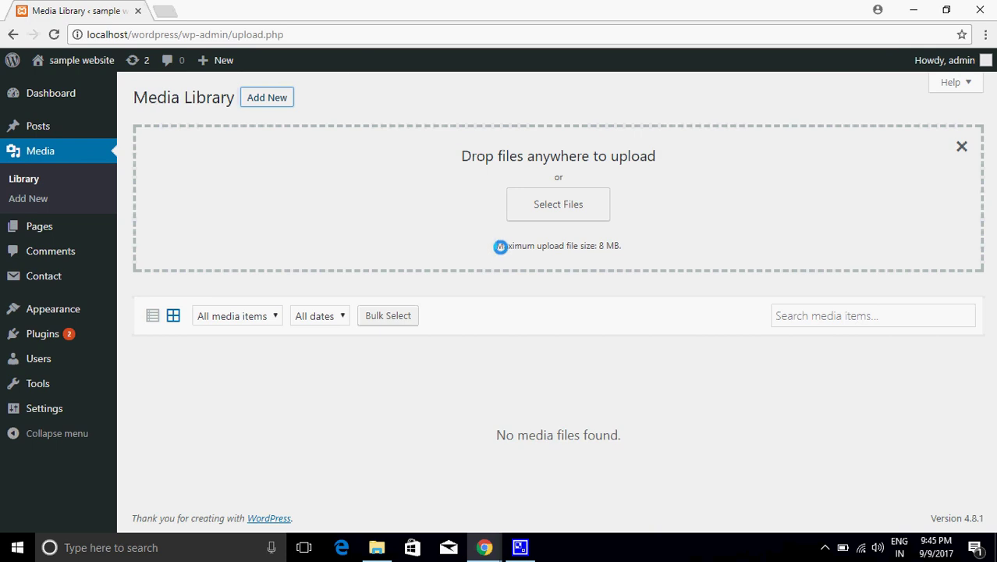
pyautogui.moveTo(595, 247); pyautogui.dragTo(622, 246)
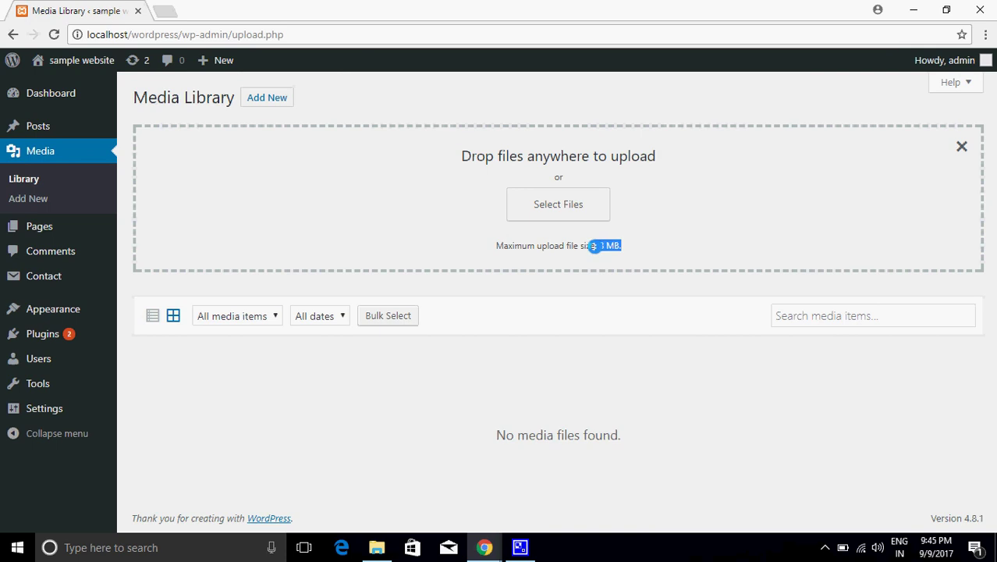
pyautogui.click(595, 246)
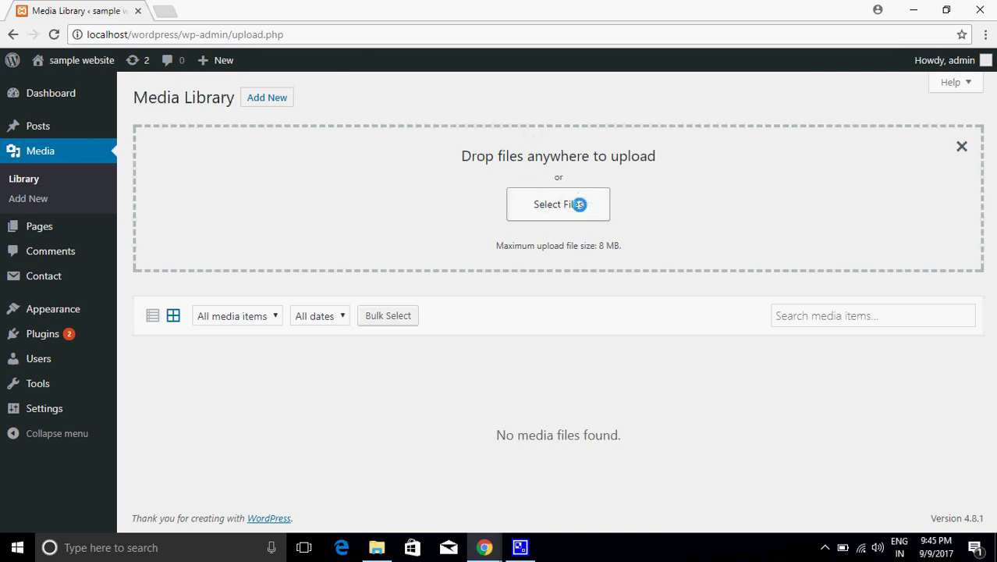
pyautogui.click(569, 206)
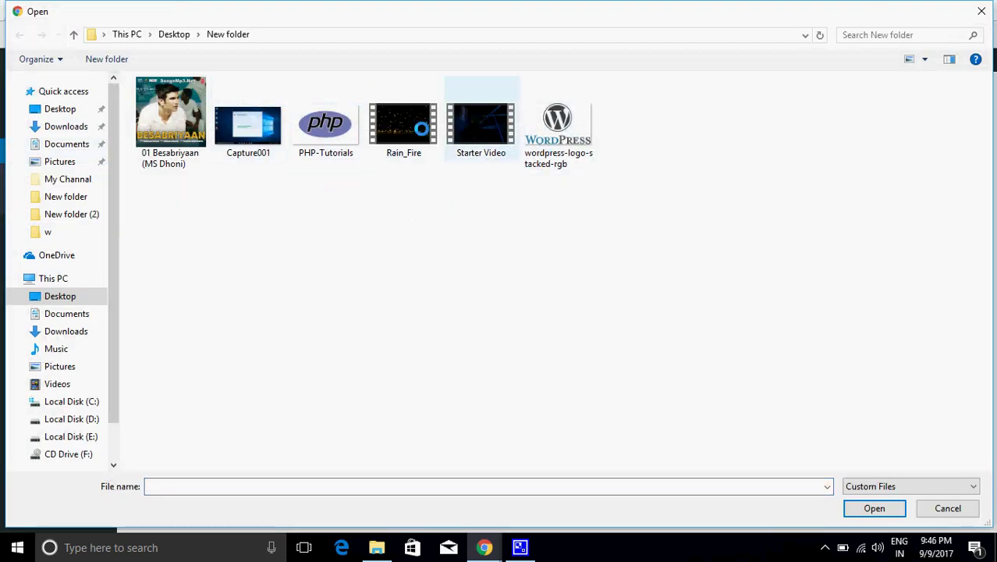
pyautogui.click(539, 131)
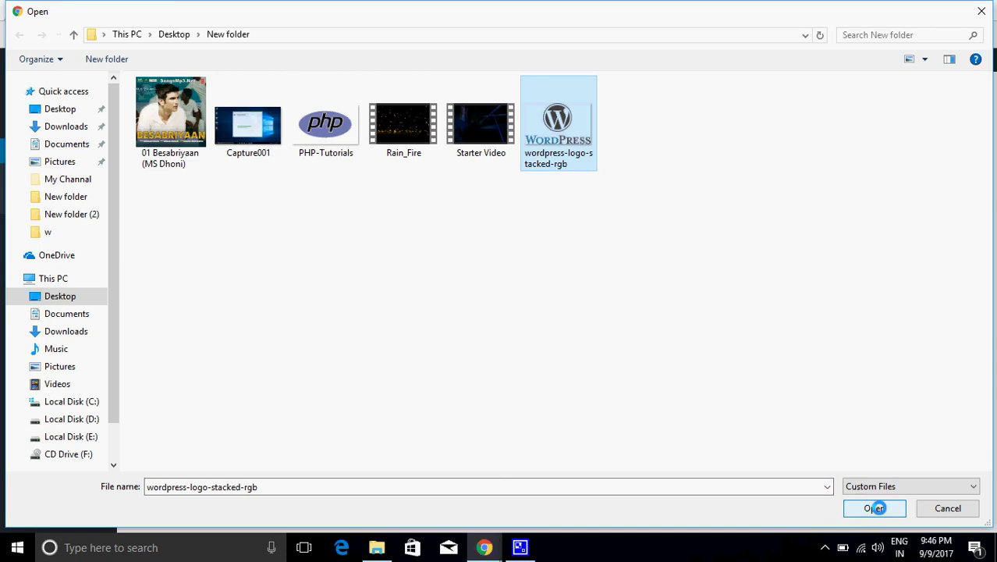
pyautogui.click(874, 508)
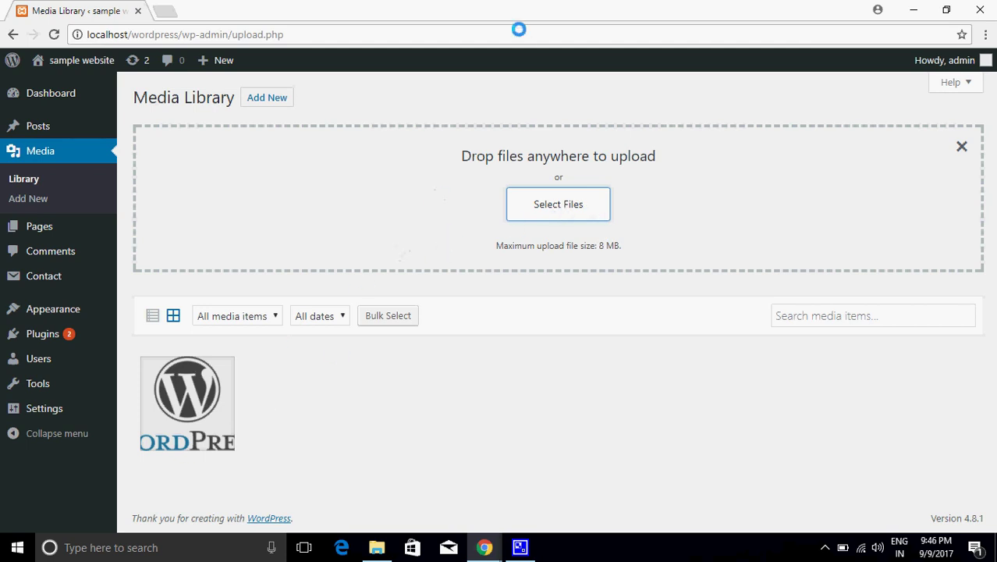
# Arrange a resized browser window and the desktop's New folder side by side, with the Starter Video file and upload area both accessible
pyautogui.moveTo(523, 15); pyautogui.dragTo(726, 20)
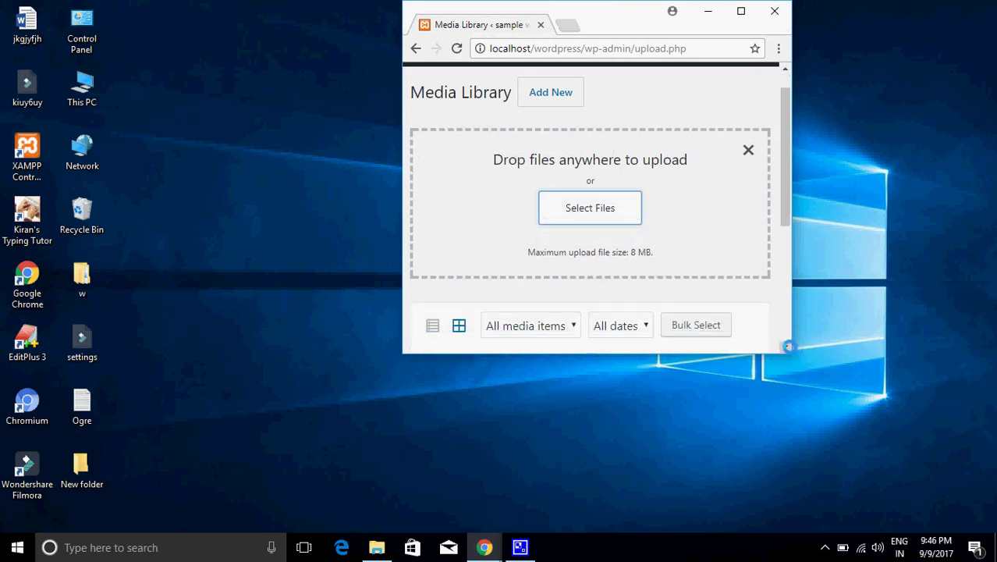
pyautogui.moveTo(790, 353); pyautogui.dragTo(976, 533)
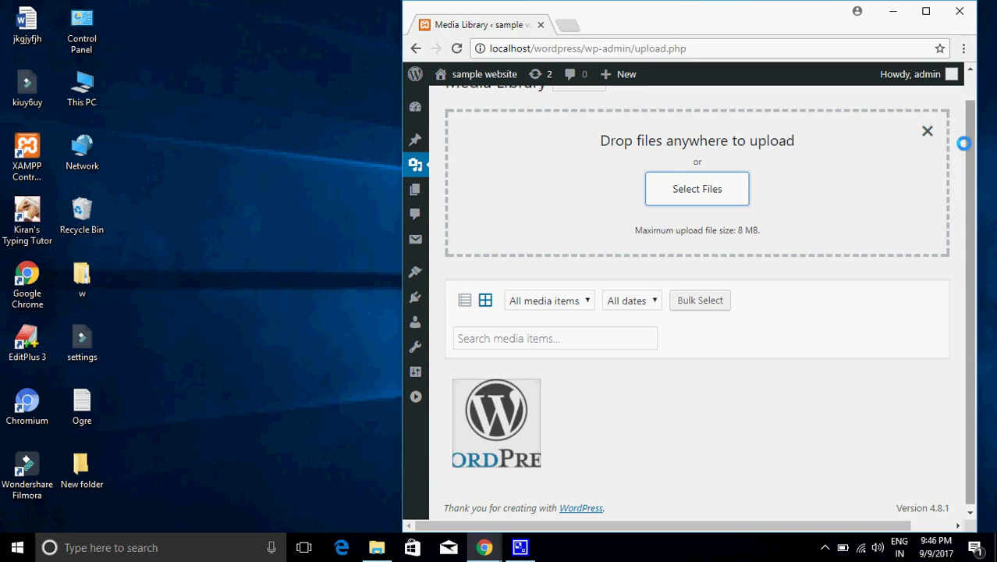
pyautogui.doubleClick(82, 468)
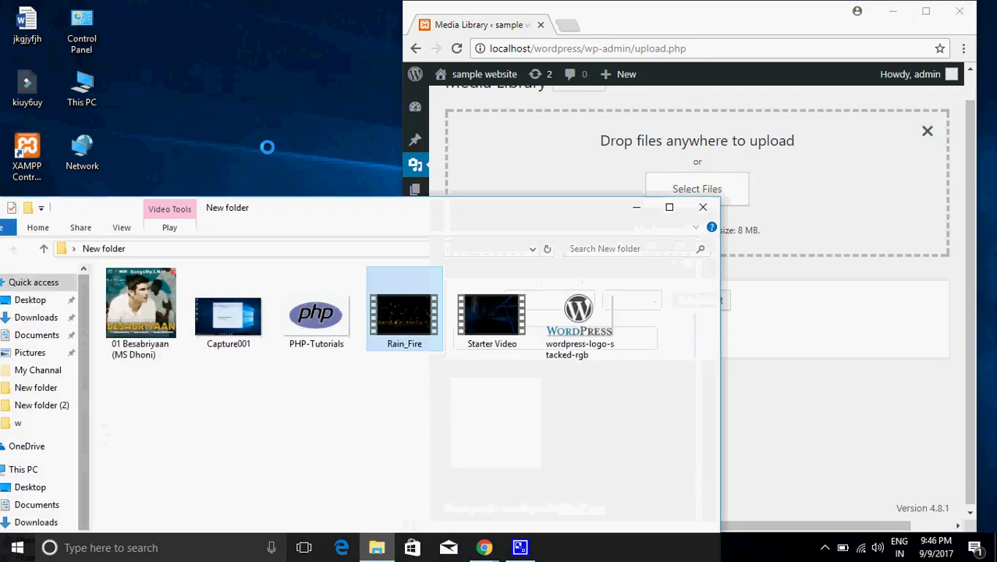
pyautogui.moveTo(382, 207); pyautogui.dragTo(283, 145)
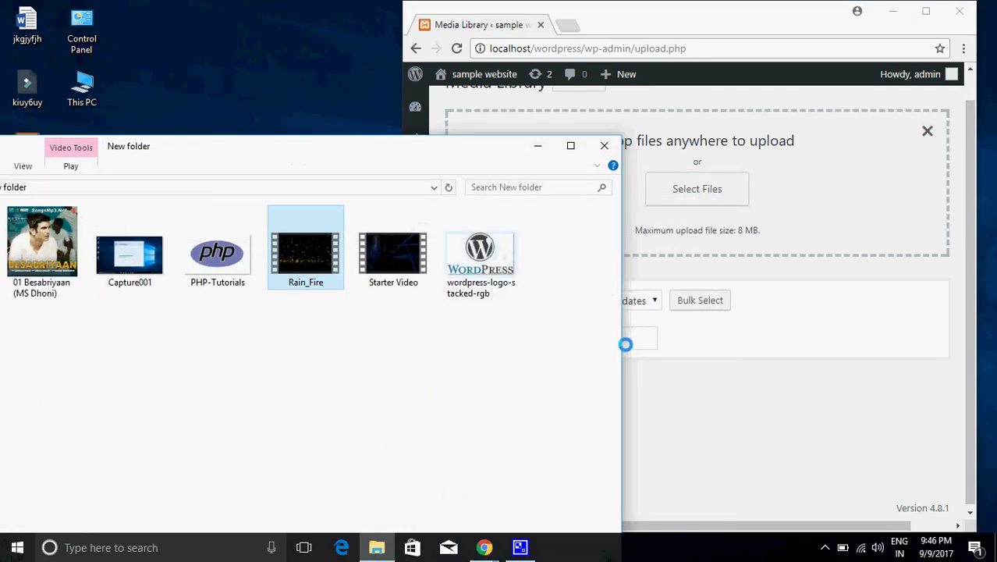
pyautogui.moveTo(624, 341); pyautogui.dragTo(349, 351)
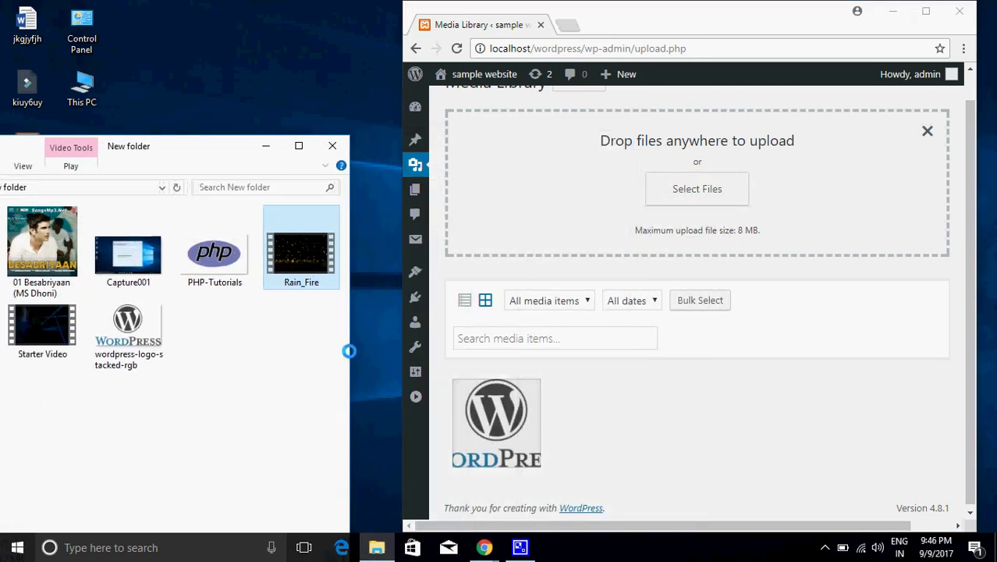
pyautogui.click(289, 305)
pyautogui.click(51, 326)
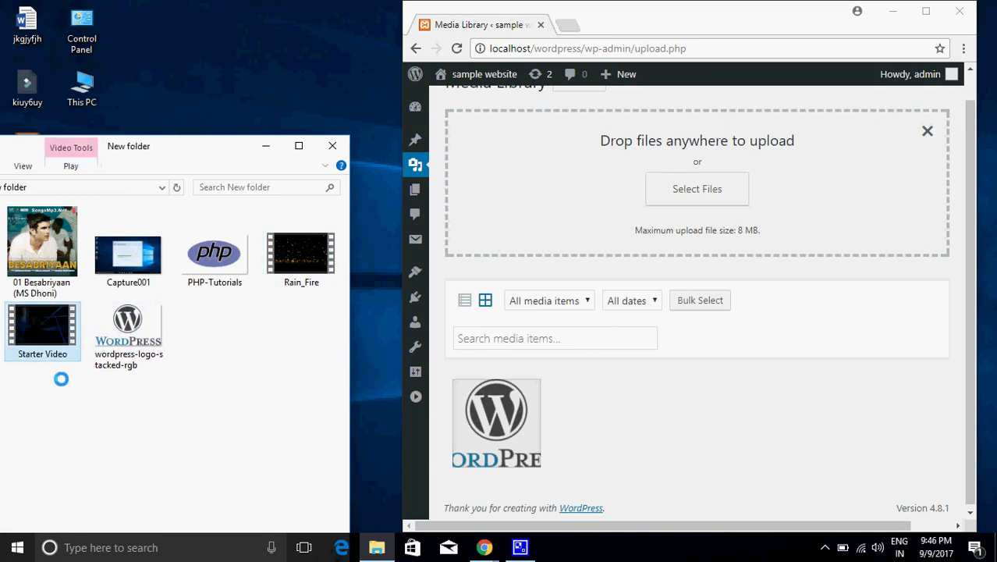
pyautogui.moveTo(151, 160); pyautogui.dragTo(219, 67)
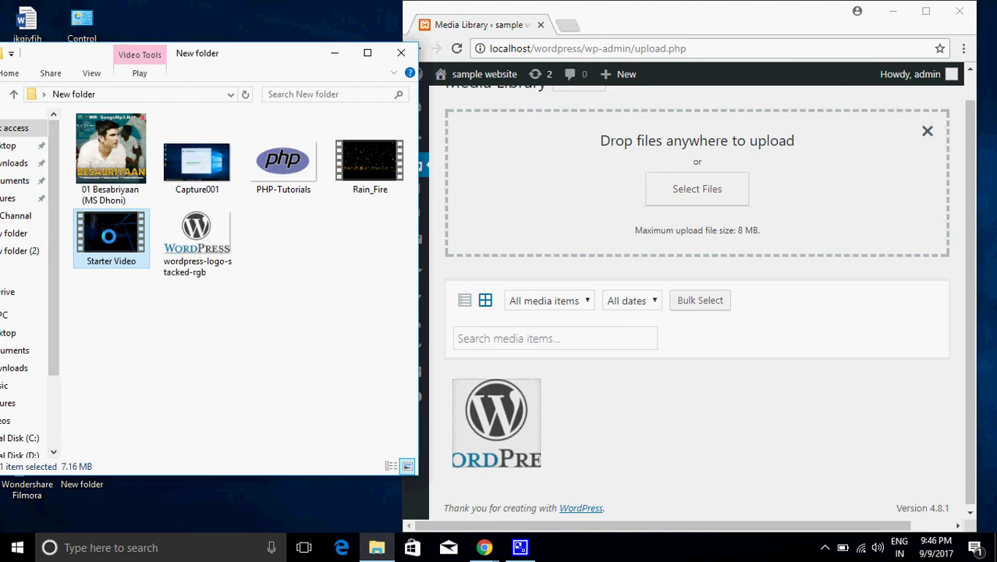
# Upload Starter Video, PHP-Tutorials and Capture001 by dropping them from the folder window into the Media Library
pyautogui.moveTo(114, 238); pyautogui.dragTo(674, 248)
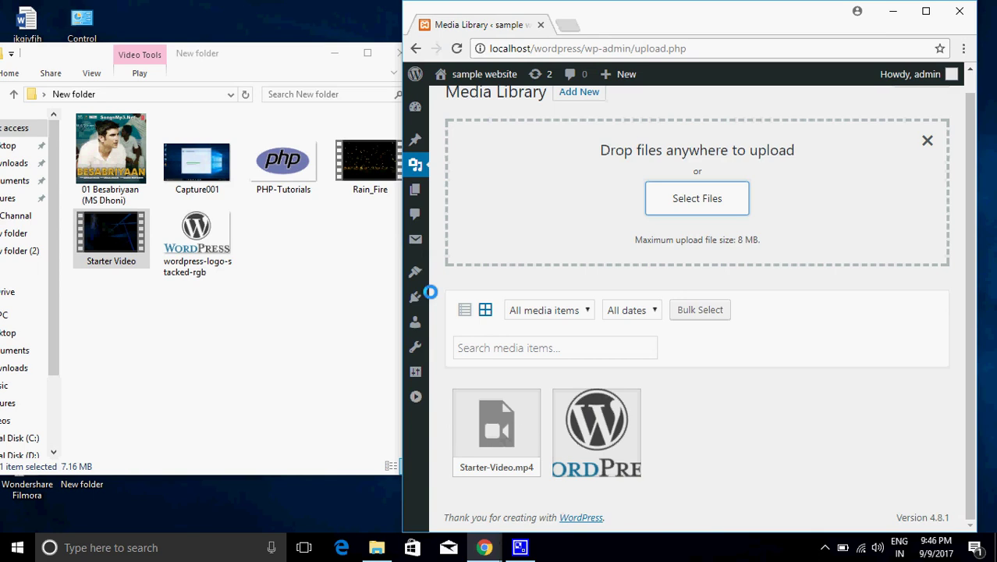
pyautogui.moveTo(282, 160); pyautogui.dragTo(724, 319)
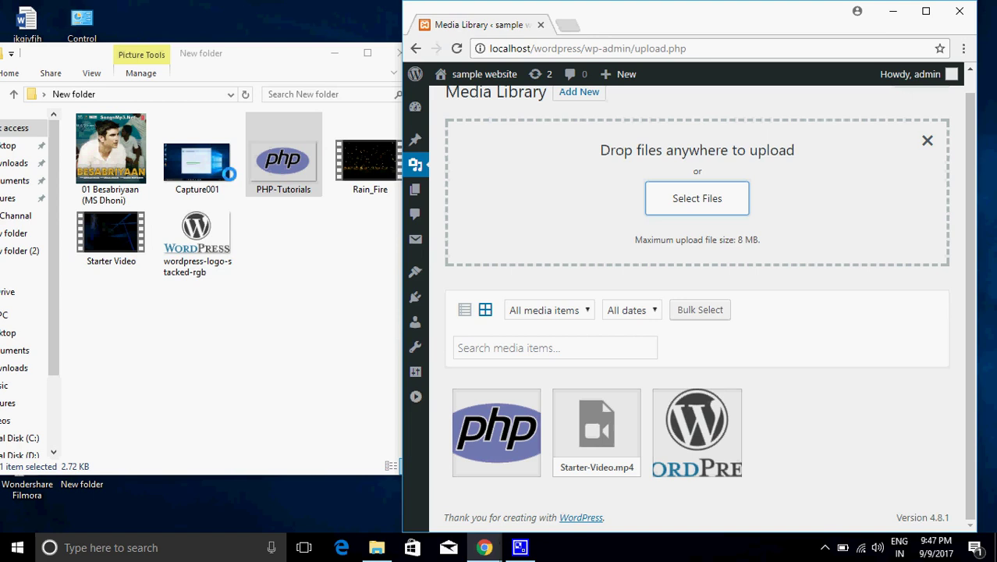
pyautogui.moveTo(191, 160); pyautogui.dragTo(715, 260)
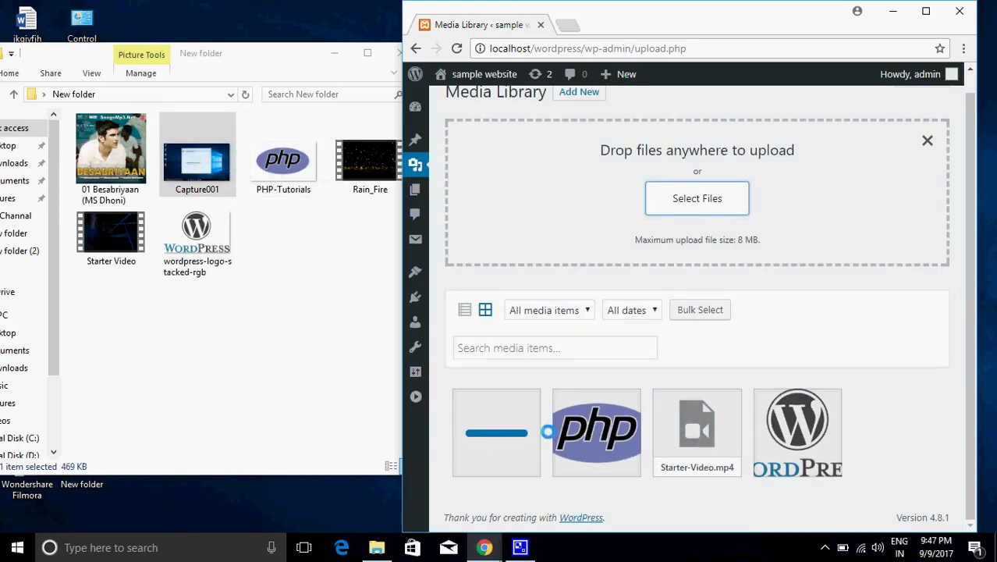
pyautogui.click(324, 320)
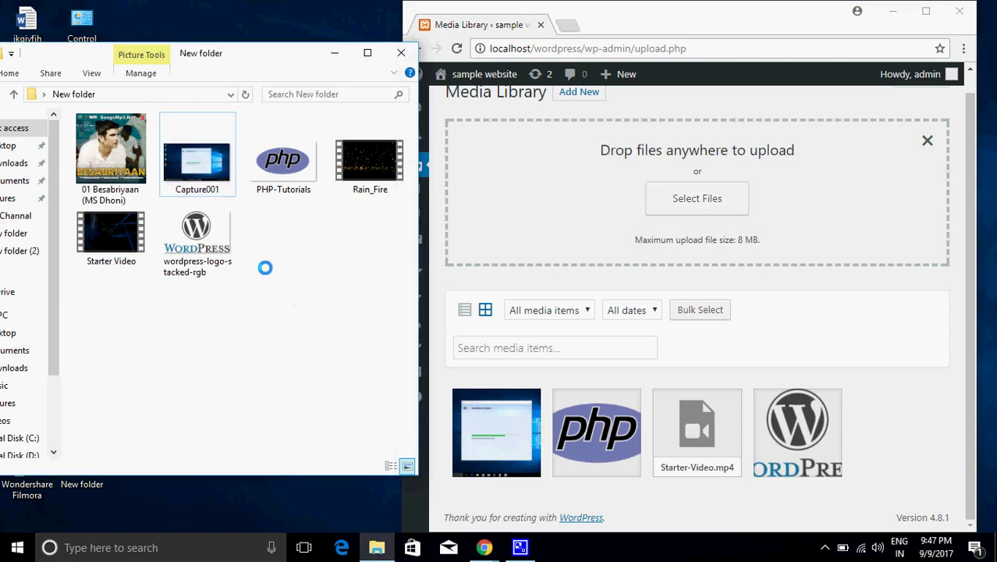
# Try to upload the Rain_Fire video and the 01 Besabriyaan (MS Dhoni) audio file from the folder window
pyautogui.click(365, 160)
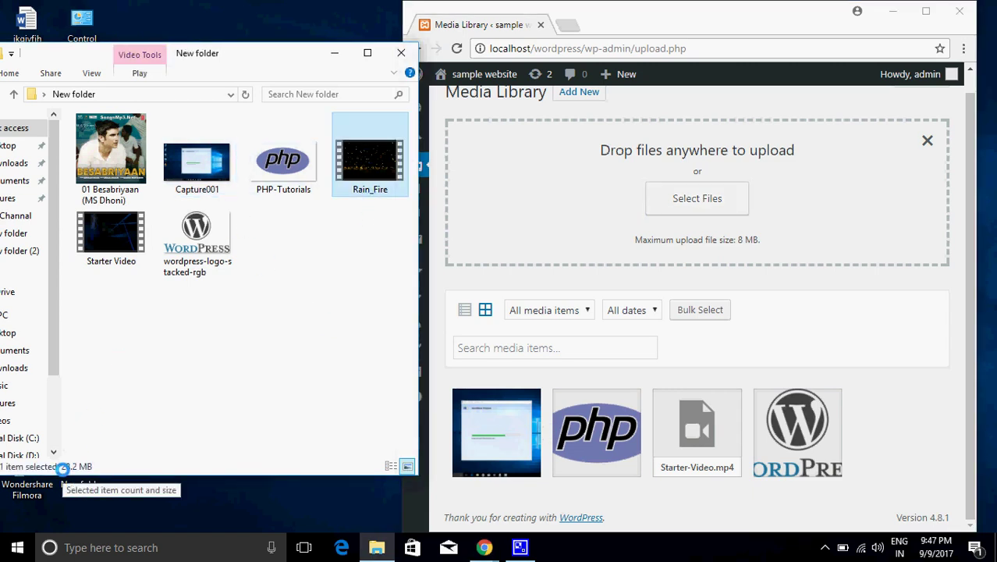
pyautogui.click(307, 210)
pyautogui.moveTo(361, 160); pyautogui.dragTo(490, 162)
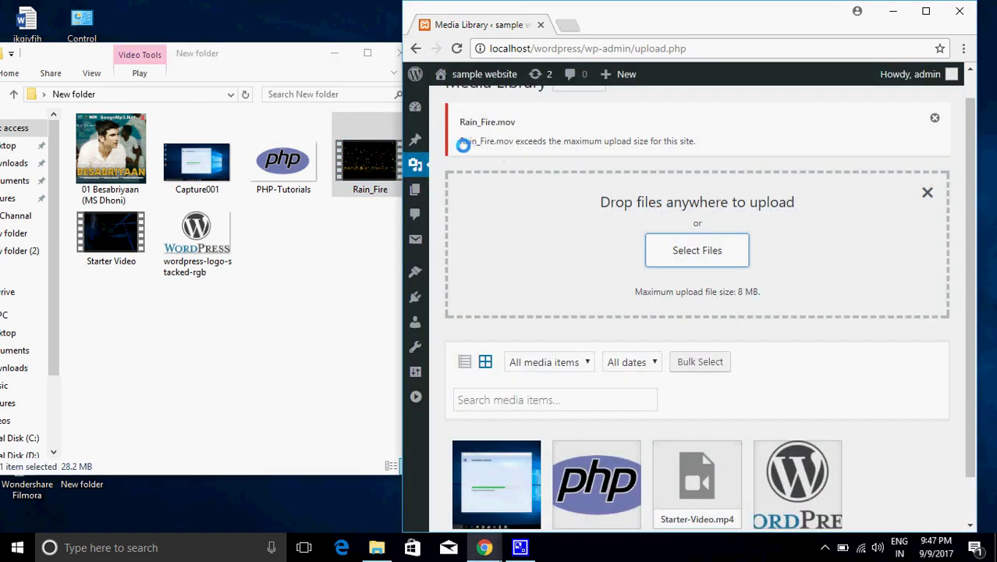
pyautogui.moveTo(564, 141); pyautogui.dragTo(708, 148)
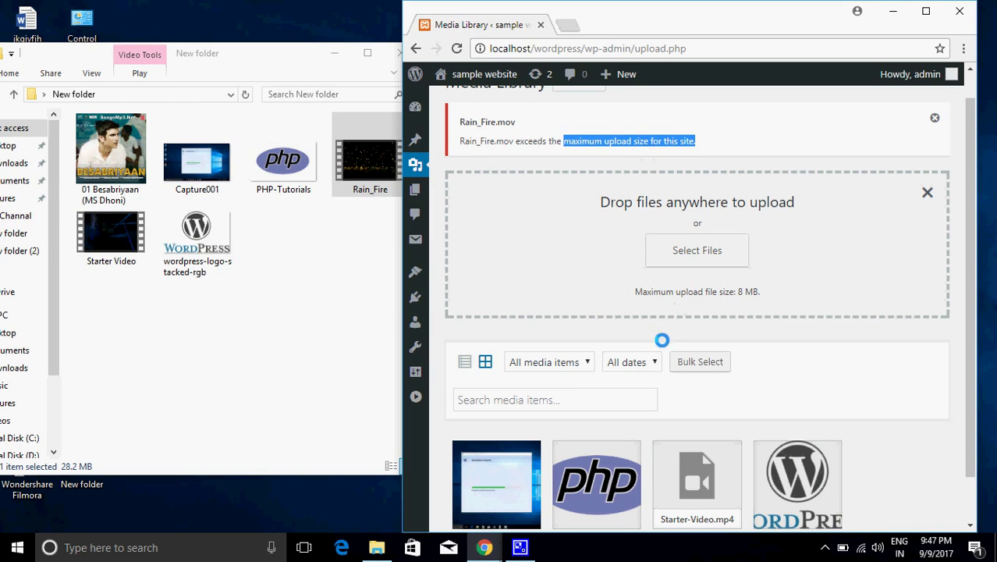
pyautogui.moveTo(757, 295); pyautogui.dragTo(680, 293)
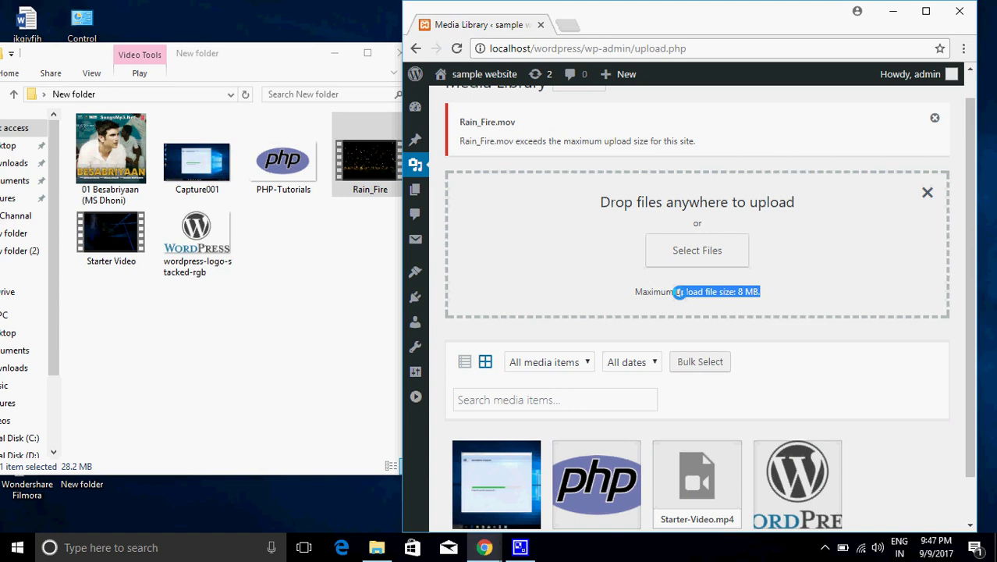
pyautogui.click(332, 235)
pyautogui.moveTo(113, 156); pyautogui.dragTo(640, 234)
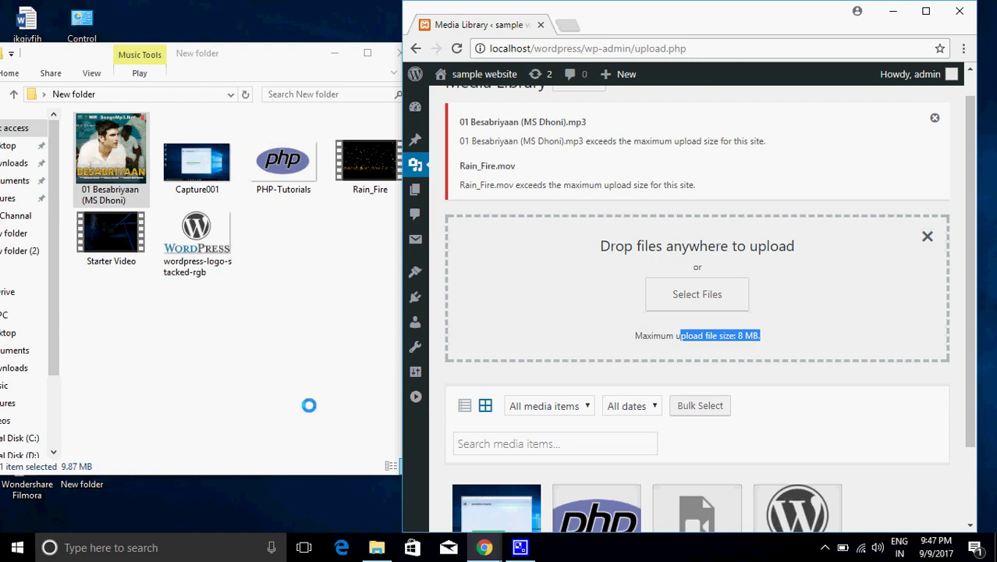
# Maximize the browser window, close the upload area and dismiss the upload error messages in the Media Library
pyautogui.click(926, 11)
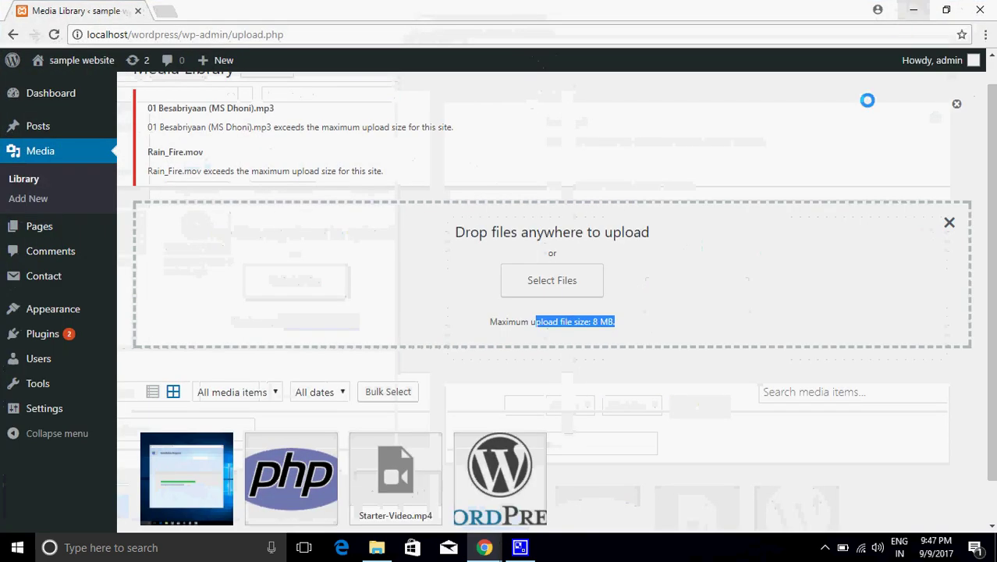
pyautogui.click(657, 372)
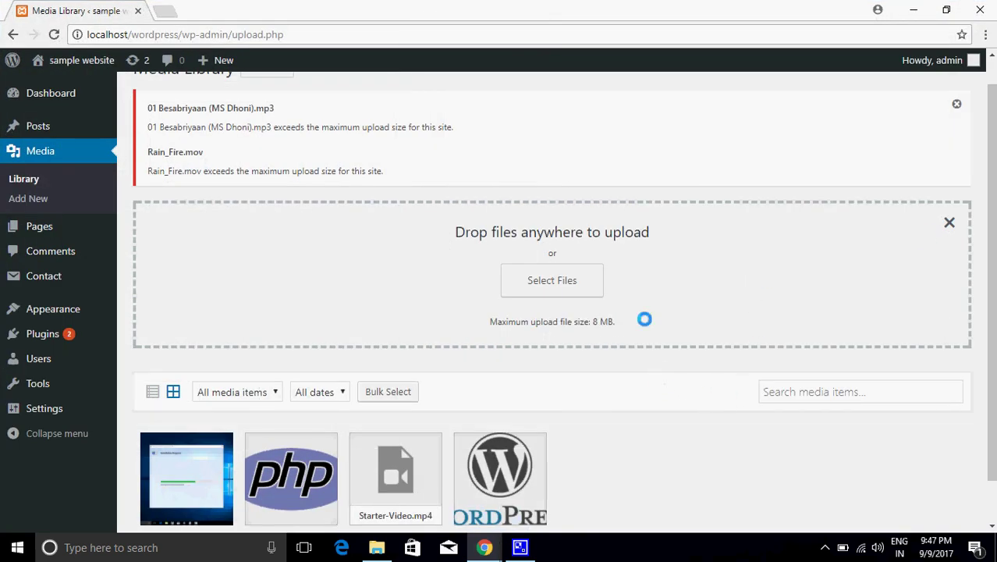
pyautogui.click(951, 222)
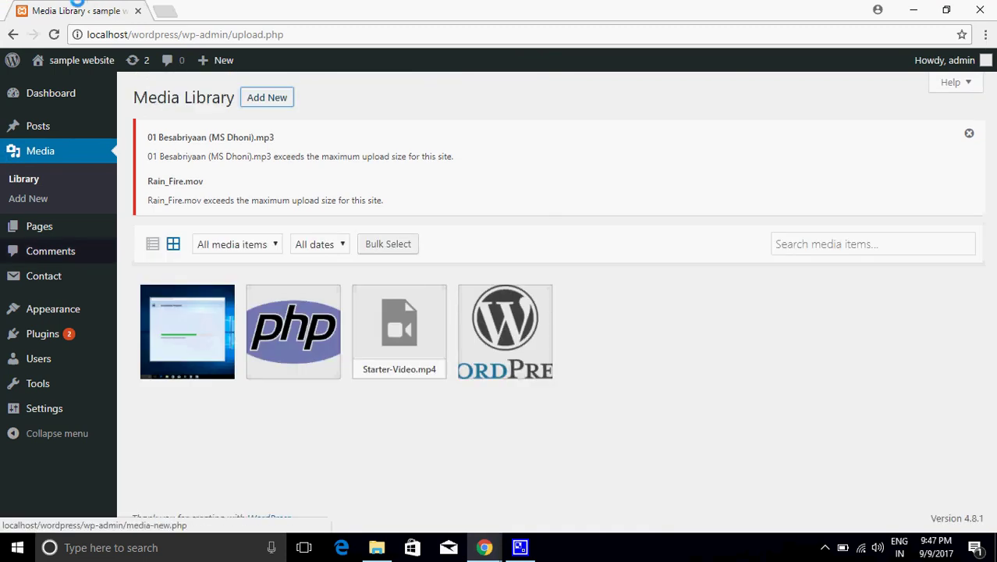
pyautogui.click(970, 133)
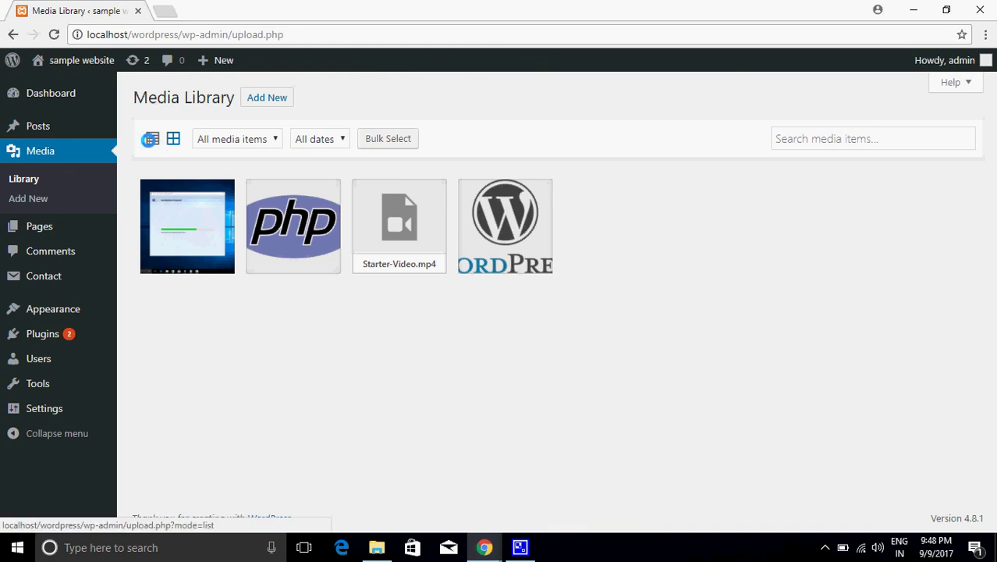
# View the uploaded media in list view and return the Media Library to grid view
pyautogui.click(150, 138)
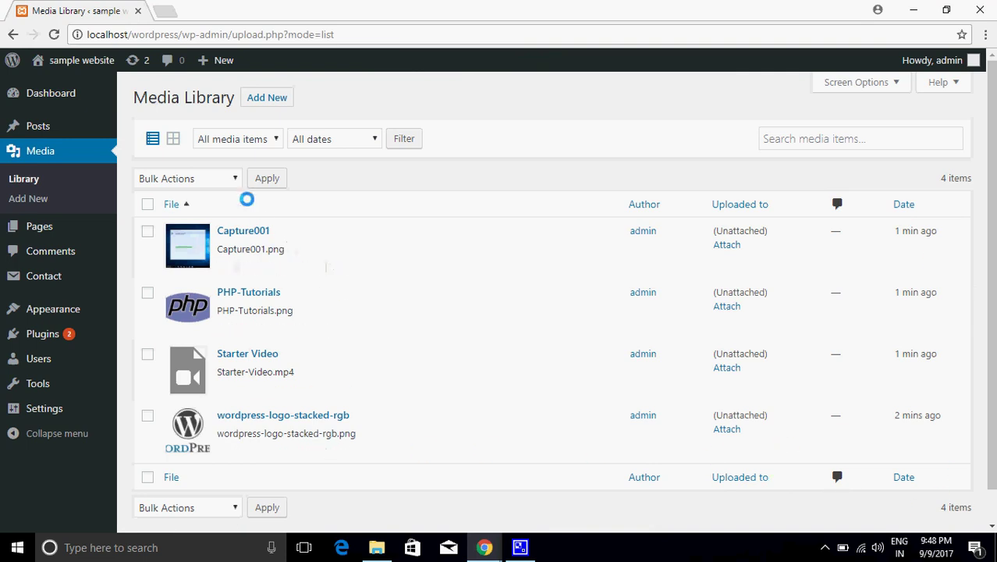
pyautogui.click(174, 138)
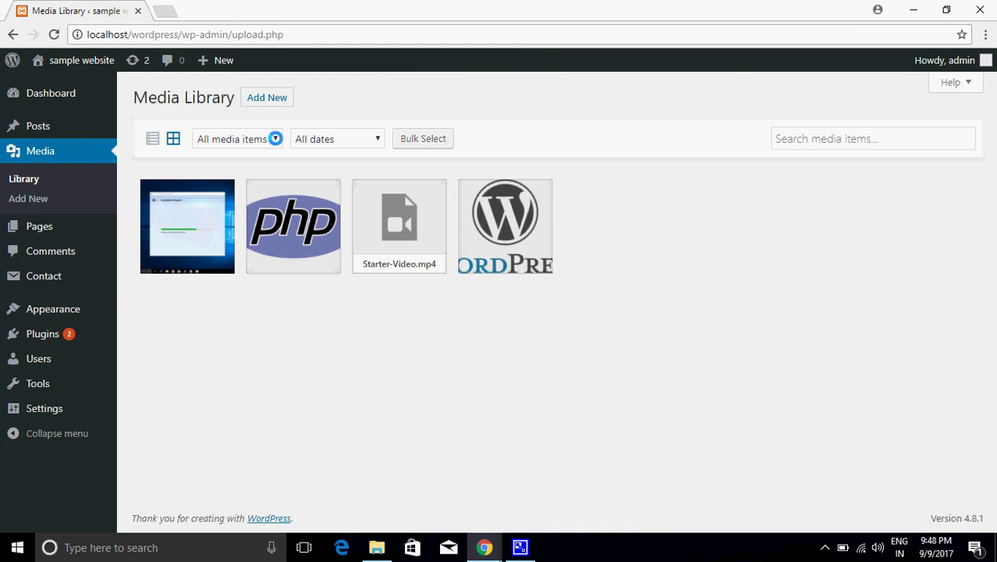
# Filter the Media Library by Images, and switch the media type filter to Video
pyautogui.click(274, 139)
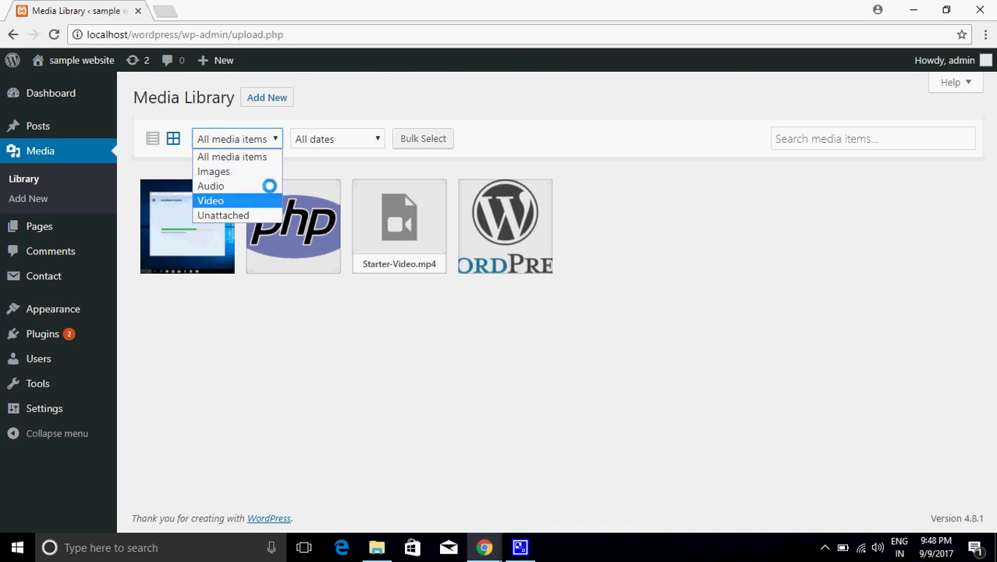
pyautogui.click(258, 320)
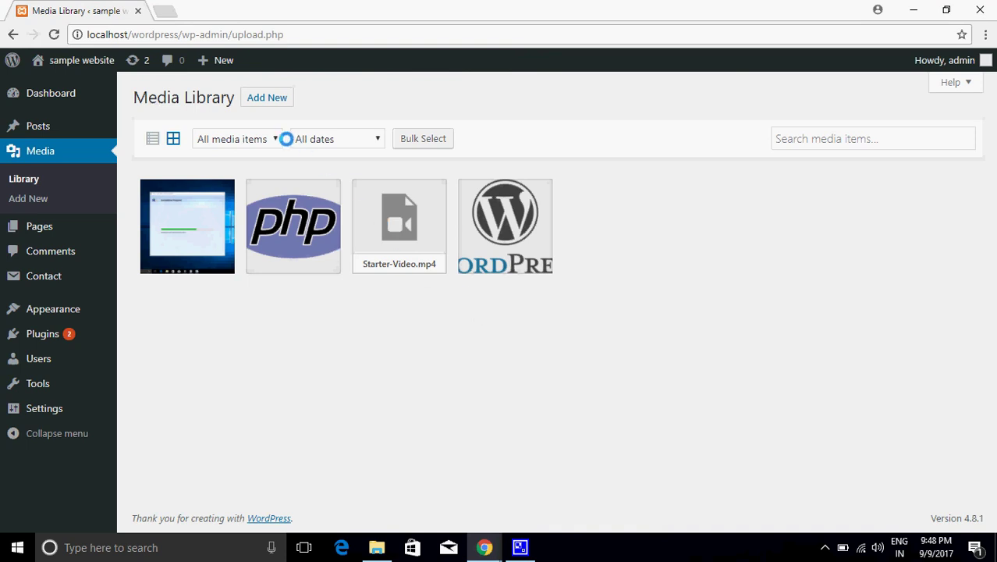
pyautogui.click(276, 138)
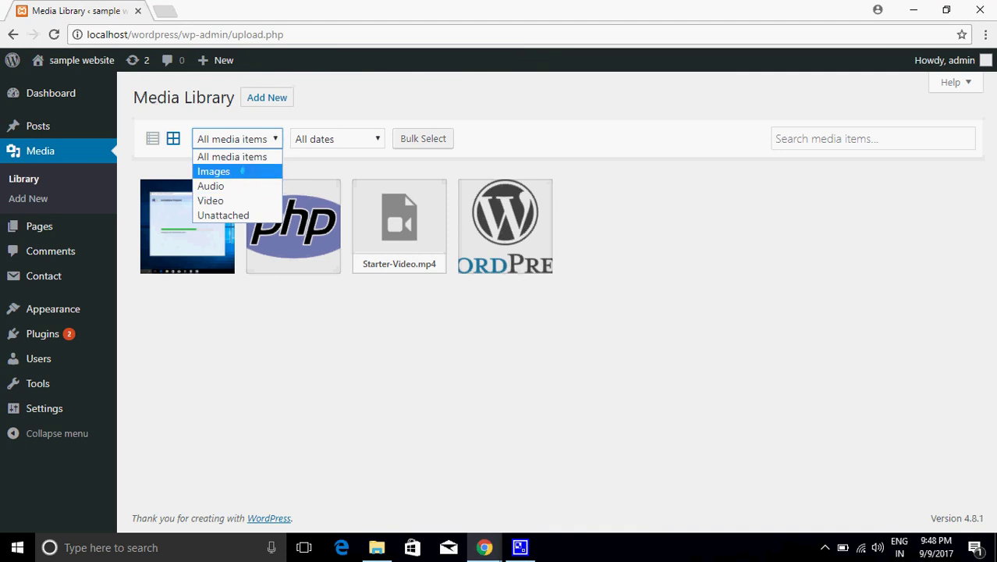
pyautogui.click(243, 170)
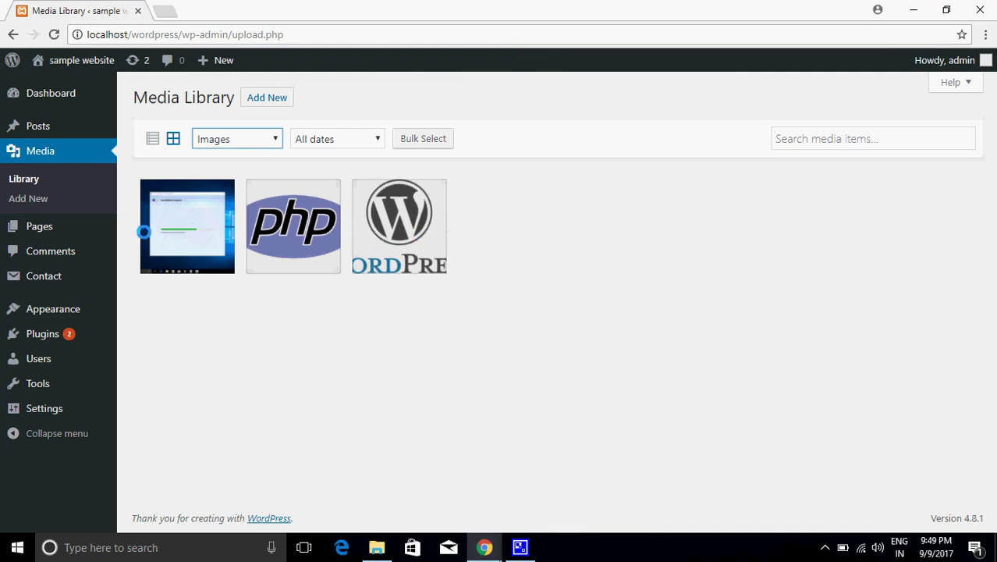
pyautogui.click(274, 138)
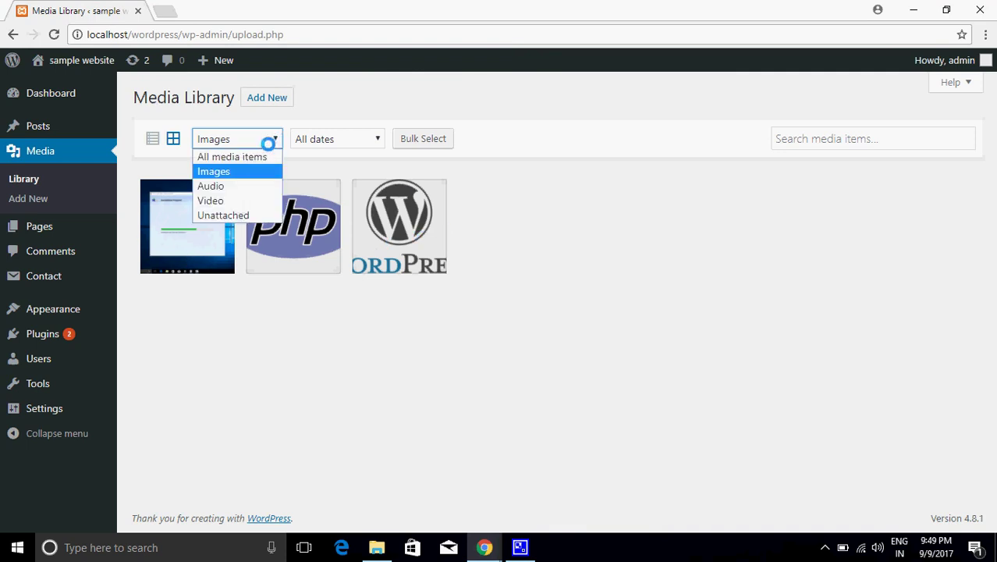
pyautogui.click(208, 202)
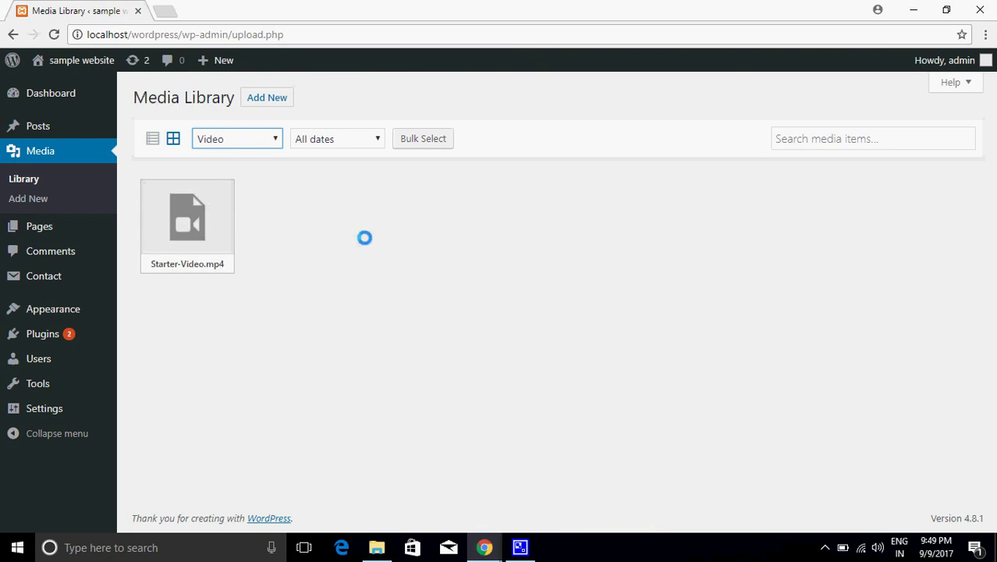
# Filter the Media Library by Audio, and reset the media type filter to All media items
pyautogui.click(277, 139)
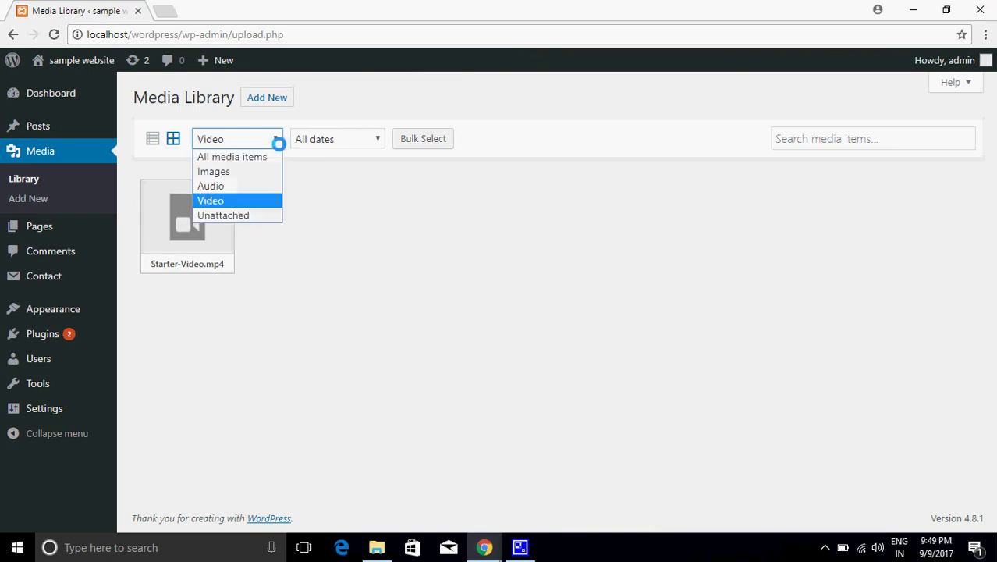
pyautogui.click(256, 186)
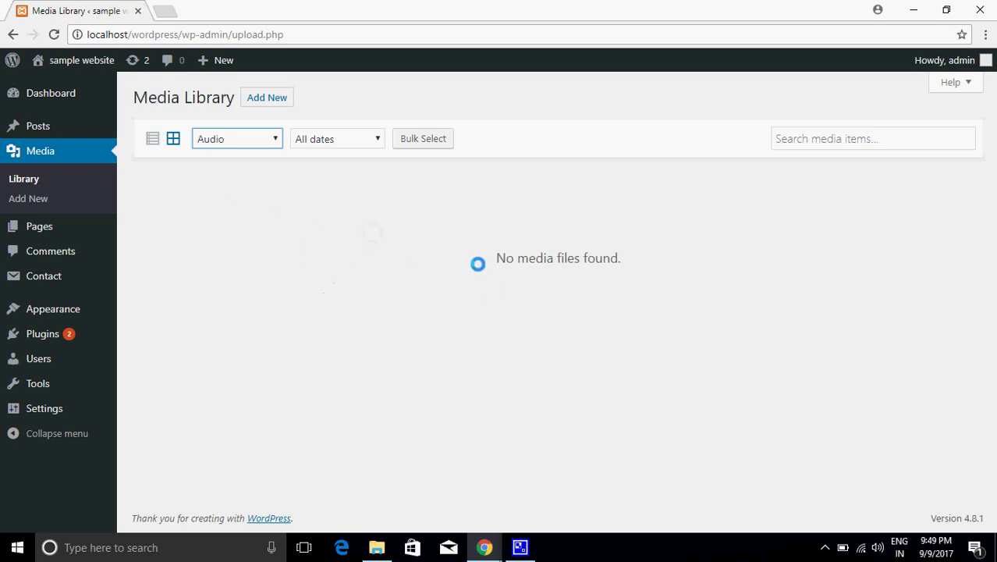
pyautogui.moveTo(484, 253); pyautogui.dragTo(712, 253)
pyautogui.click(280, 137)
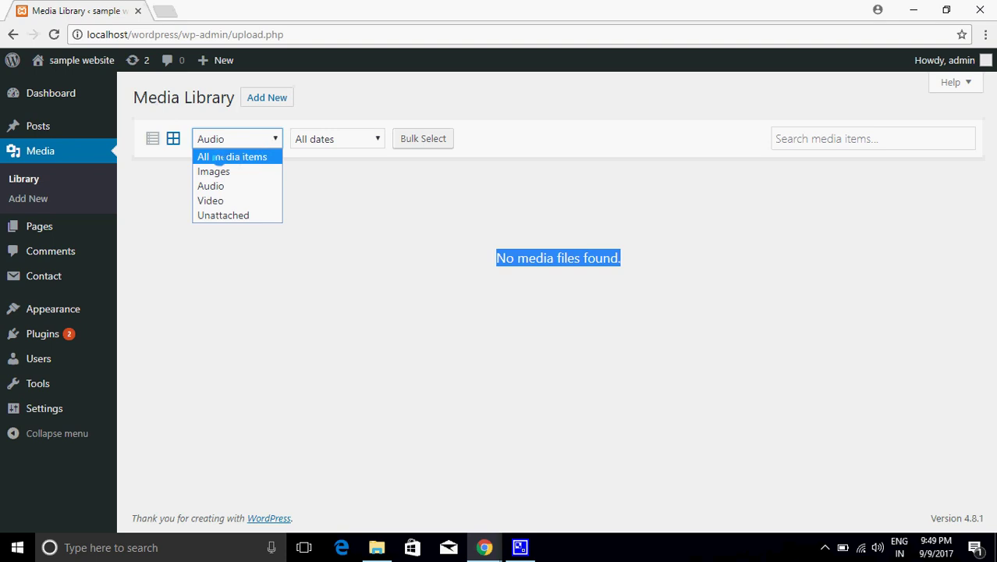
pyautogui.click(238, 159)
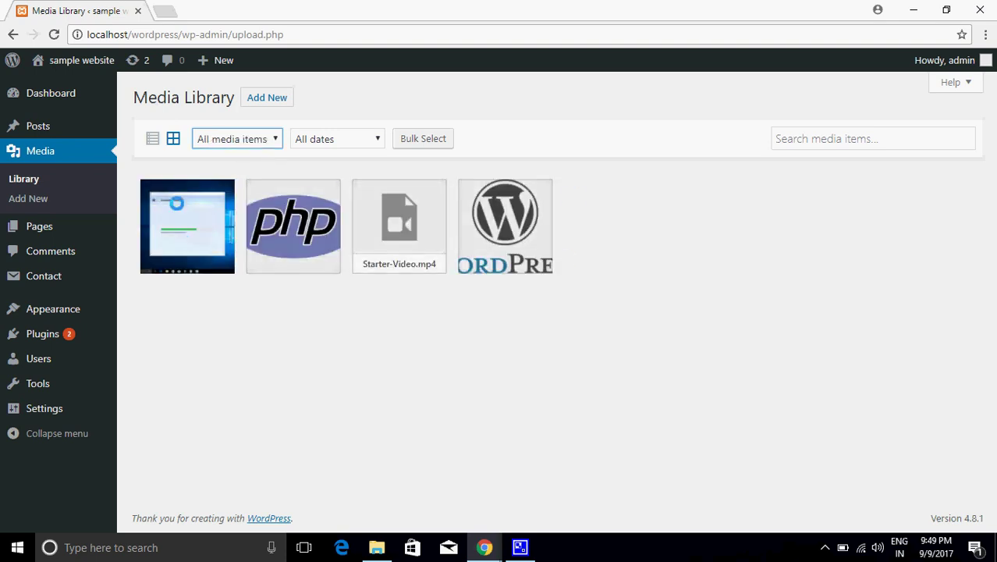
pyautogui.click(270, 312)
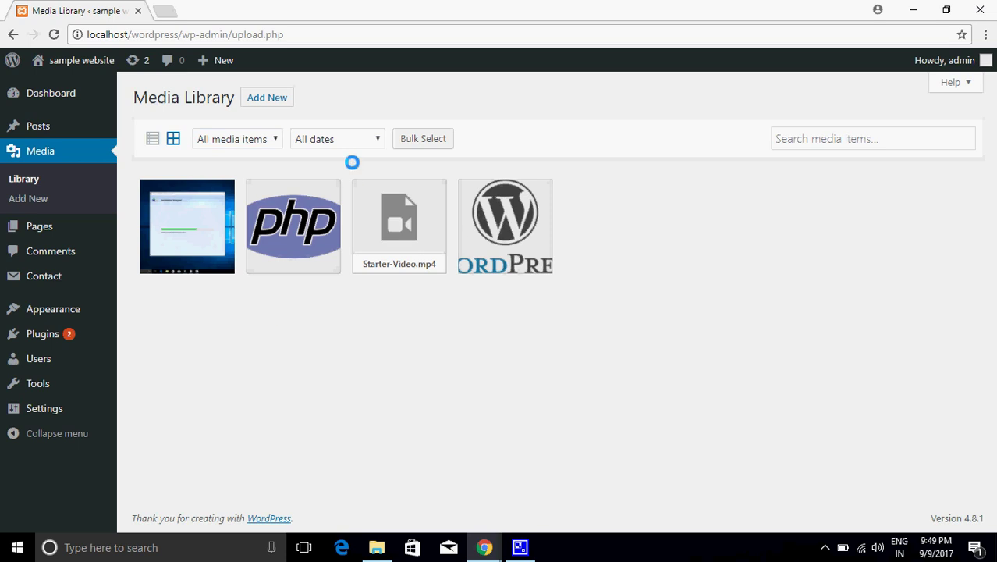
# Filter the Media Library by the date September 2017, keeping all media item types
pyautogui.click(373, 139)
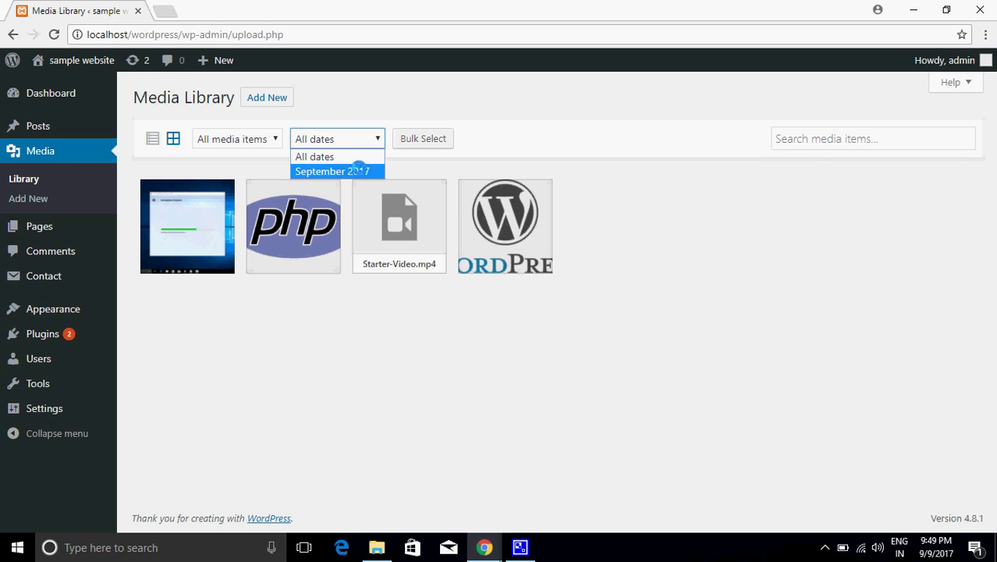
pyautogui.click(359, 170)
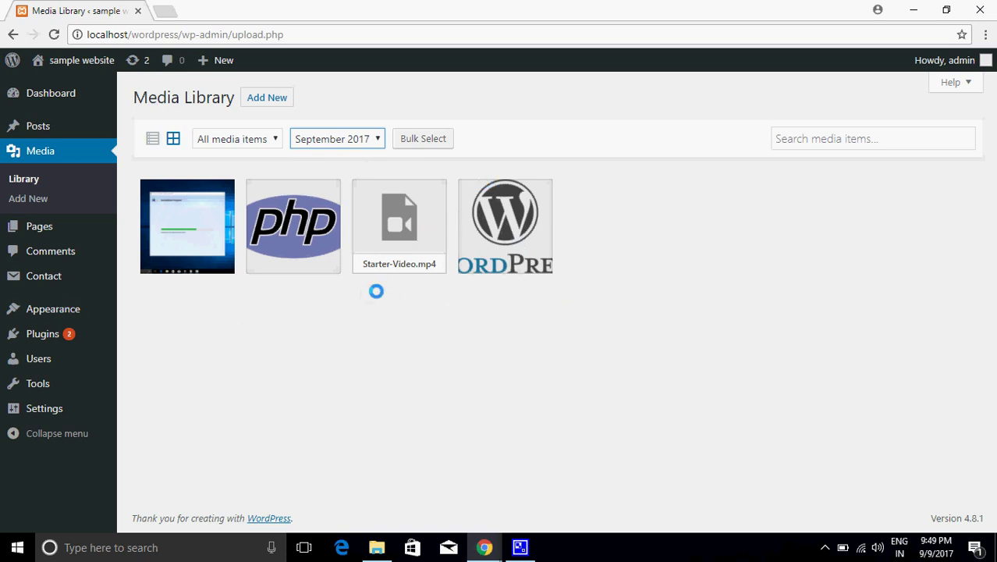
pyautogui.click(270, 139)
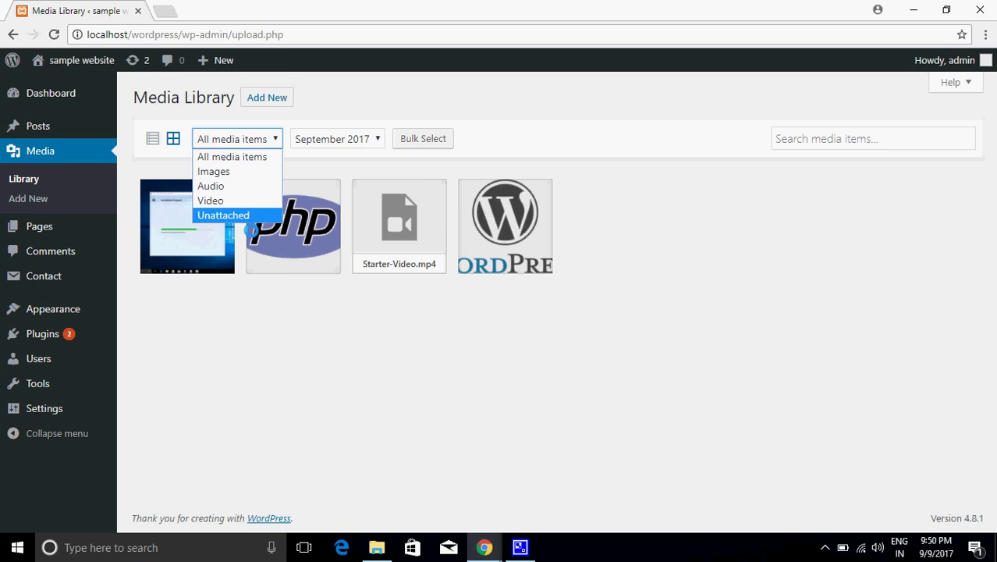
pyautogui.click(333, 140)
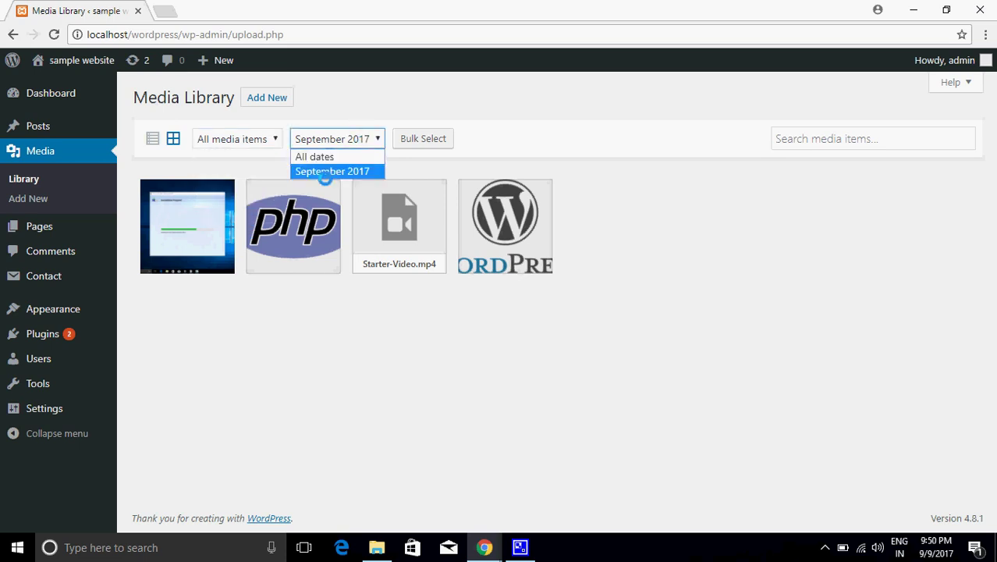
pyautogui.click(324, 173)
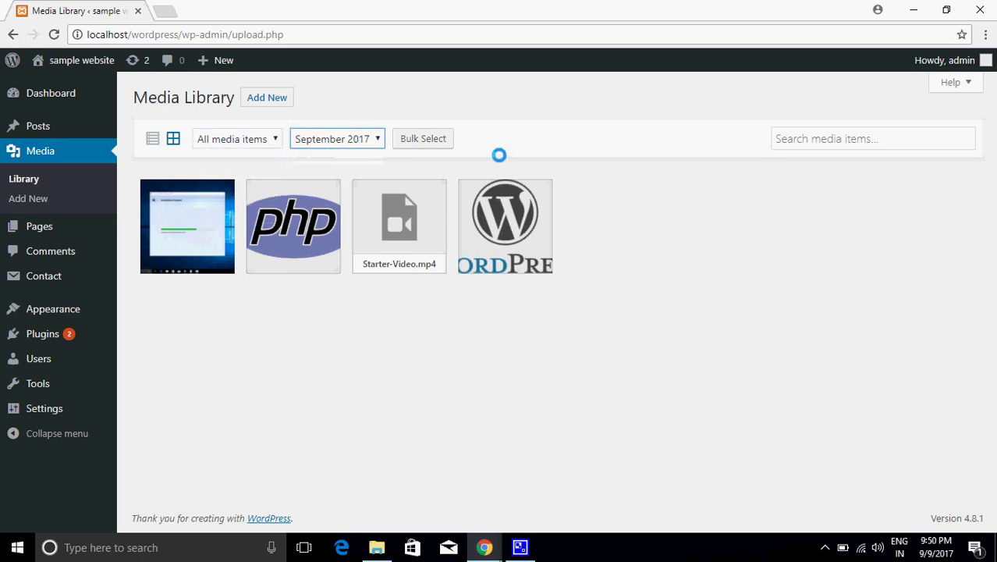
# Bulk-select all four media items in the Media Library and cancel the selection without deleting anything
pyautogui.click(440, 145)
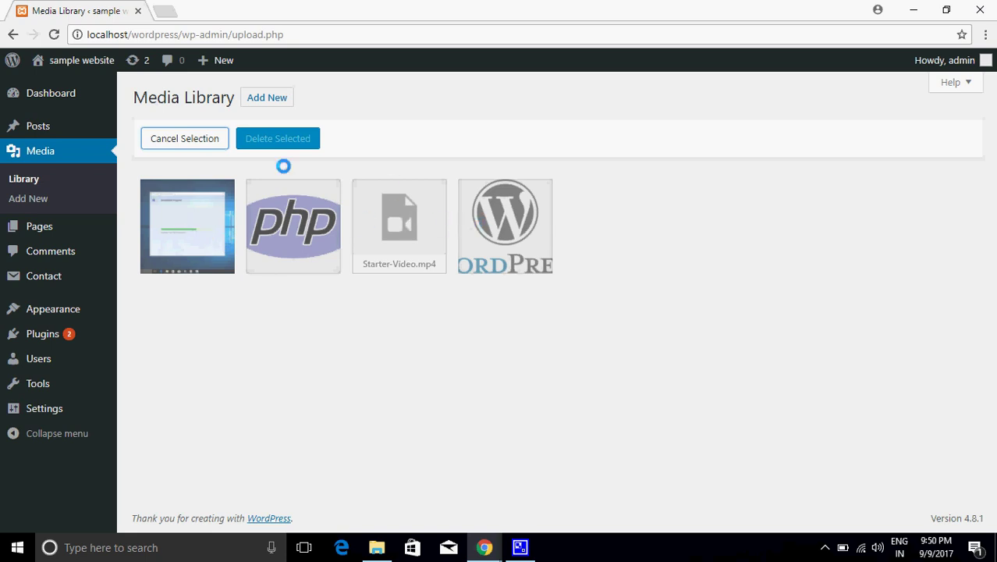
pyautogui.click(212, 144)
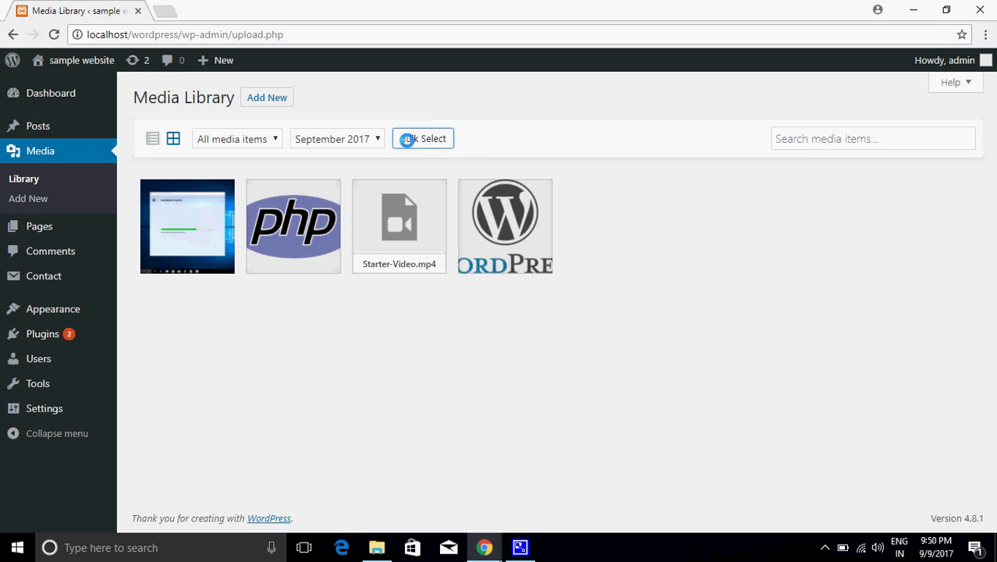
pyautogui.click(431, 140)
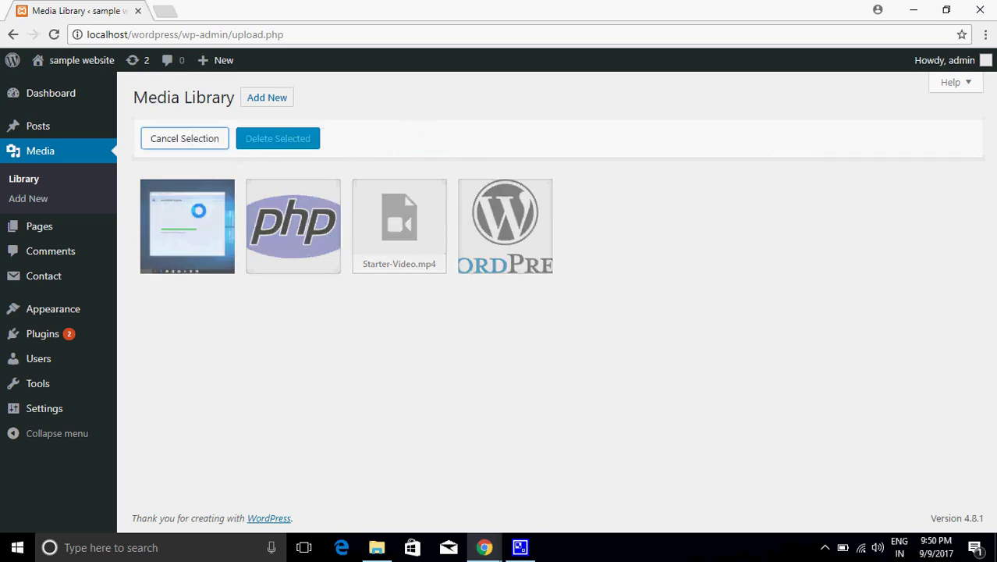
pyautogui.click(185, 221)
pyautogui.click(275, 218)
pyautogui.click(370, 216)
pyautogui.click(465, 214)
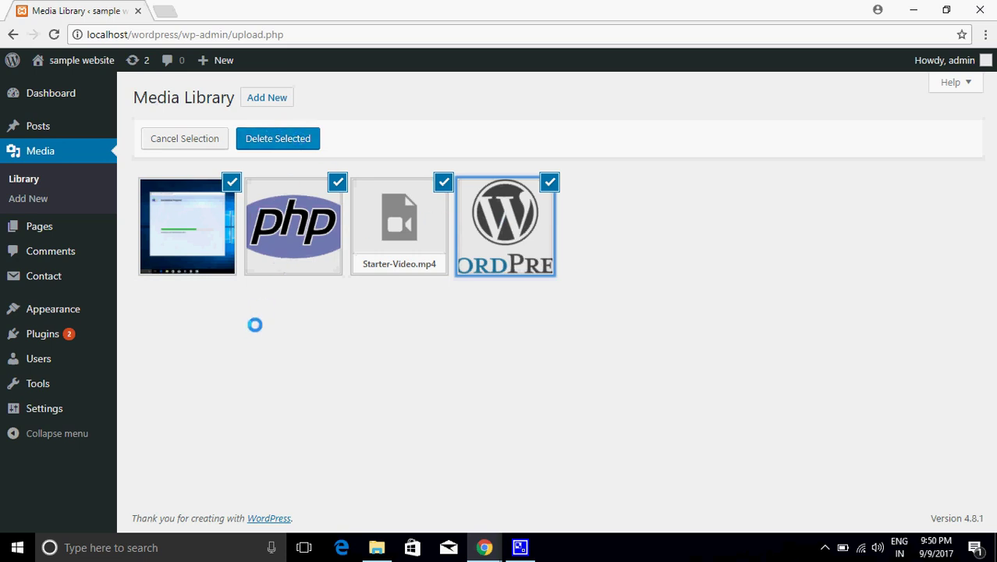
pyautogui.click(192, 141)
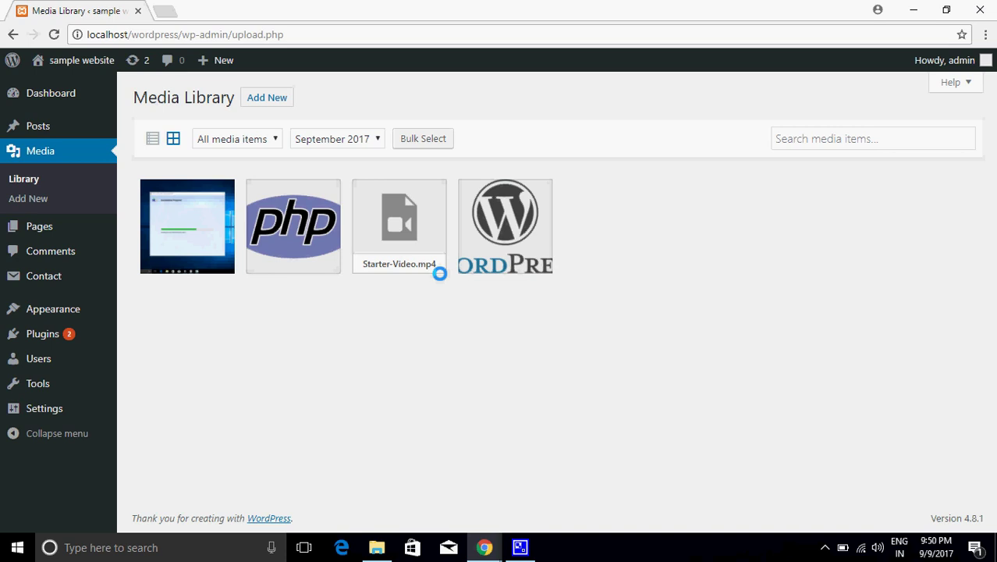
# Play Starter-Video.mp4 in its attachment details and examine its URL, Title, Caption and Description fields
pyautogui.click(829, 135)
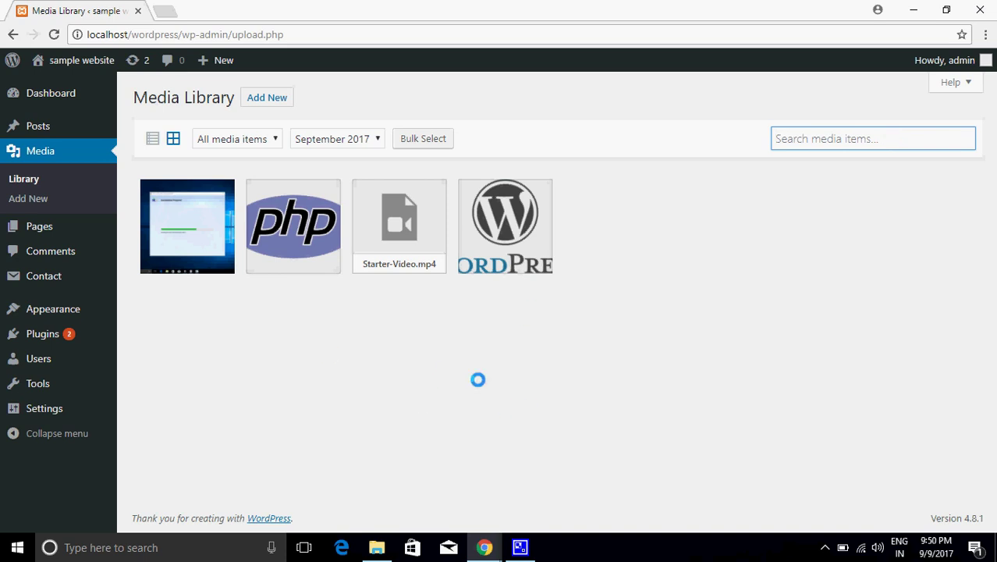
pyautogui.click(397, 238)
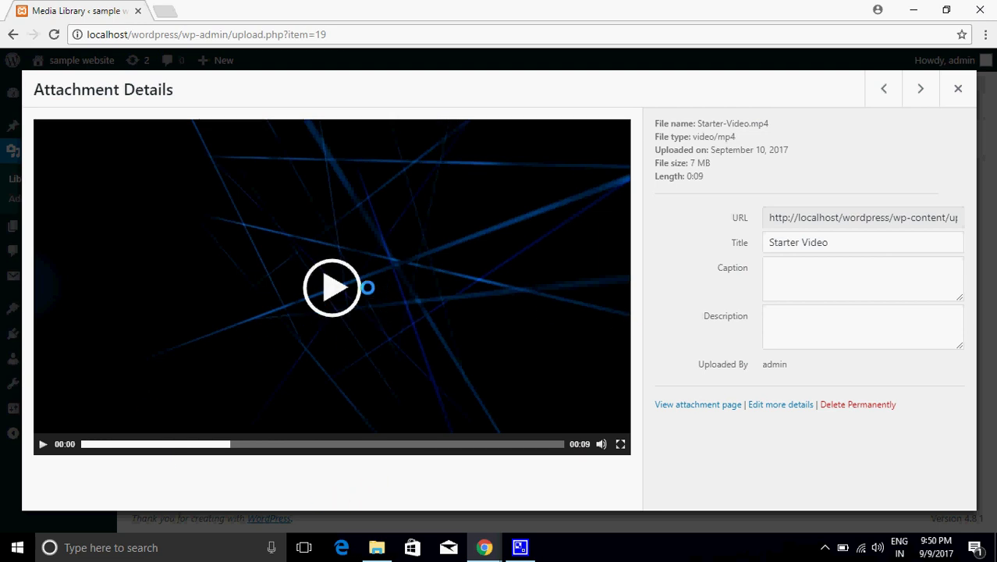
pyautogui.click(326, 284)
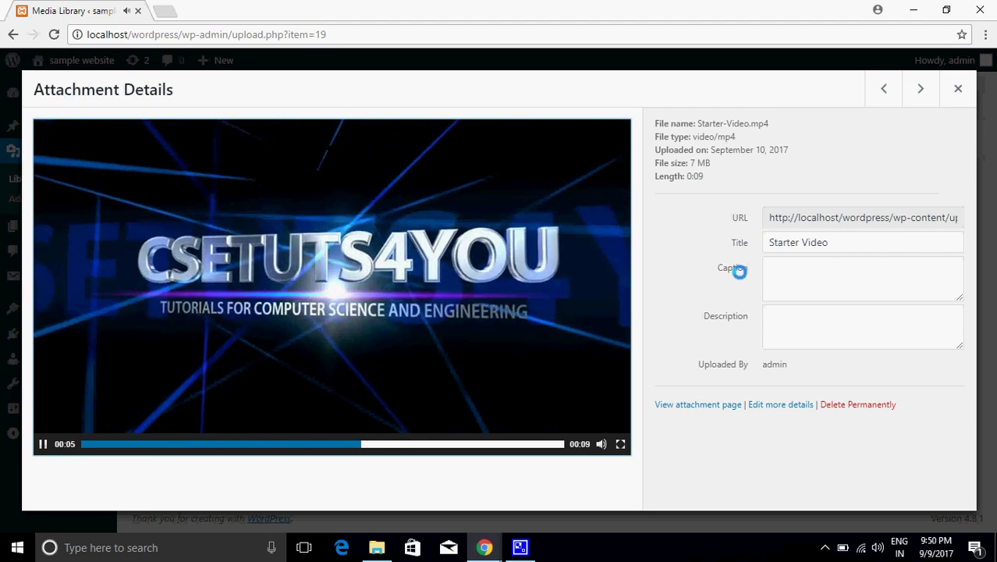
pyautogui.click(769, 218)
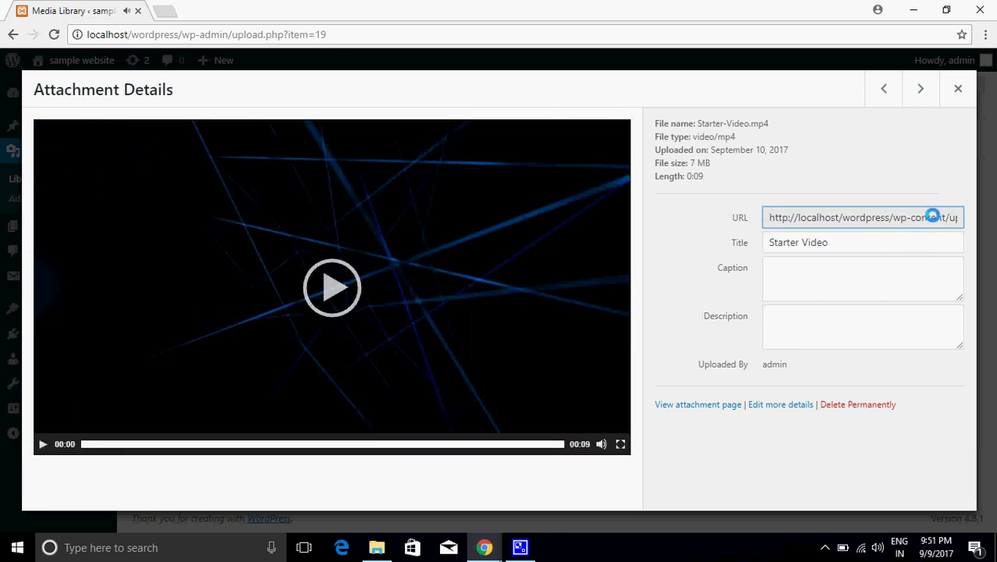
pyautogui.click(779, 240)
pyautogui.click(780, 278)
pyautogui.click(798, 338)
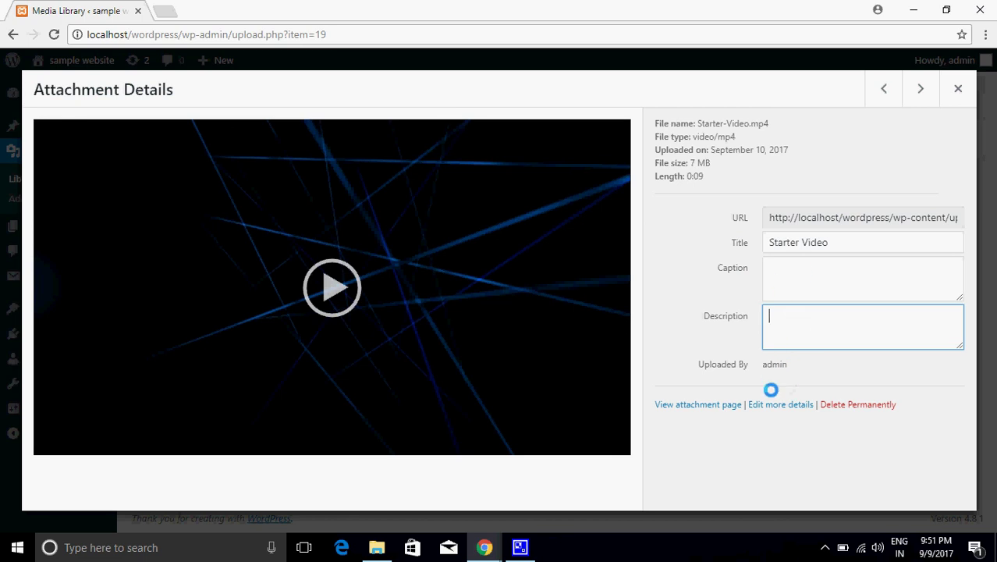
pyautogui.moveTo(363, 256)
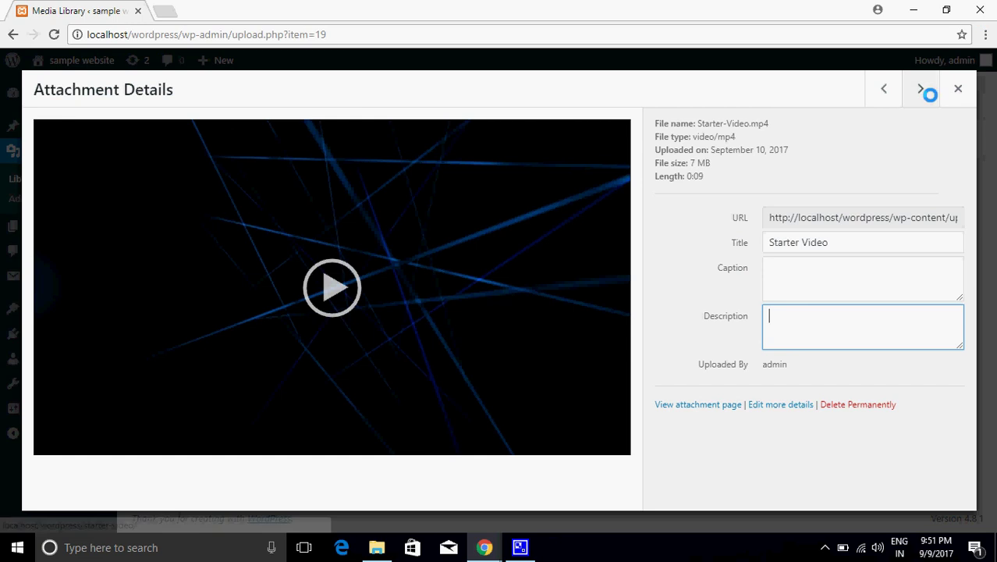
pyautogui.click(958, 88)
# View the attachment details of the PHP-Tutorials image and return to the Media Library
pyautogui.click(304, 227)
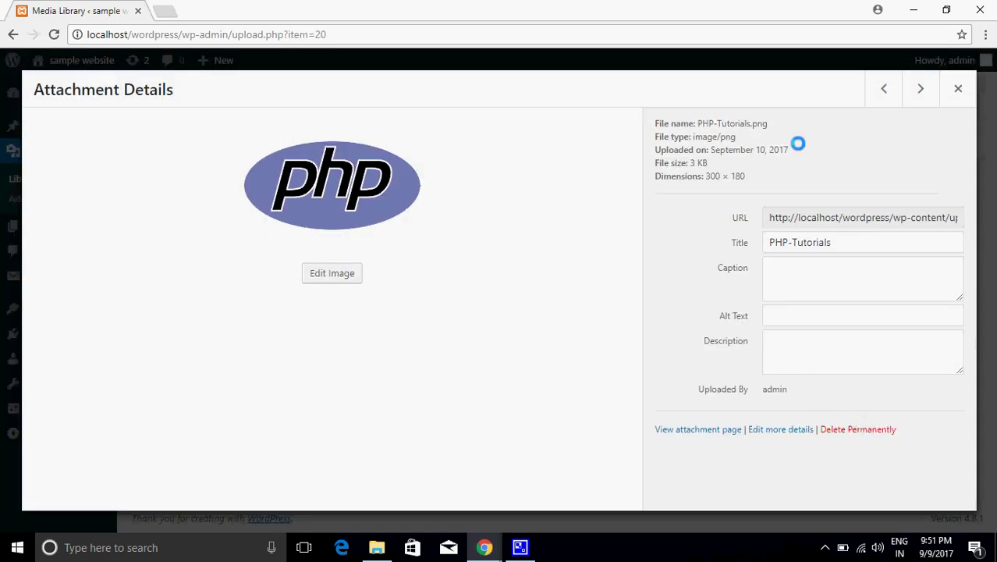
pyautogui.click(949, 92)
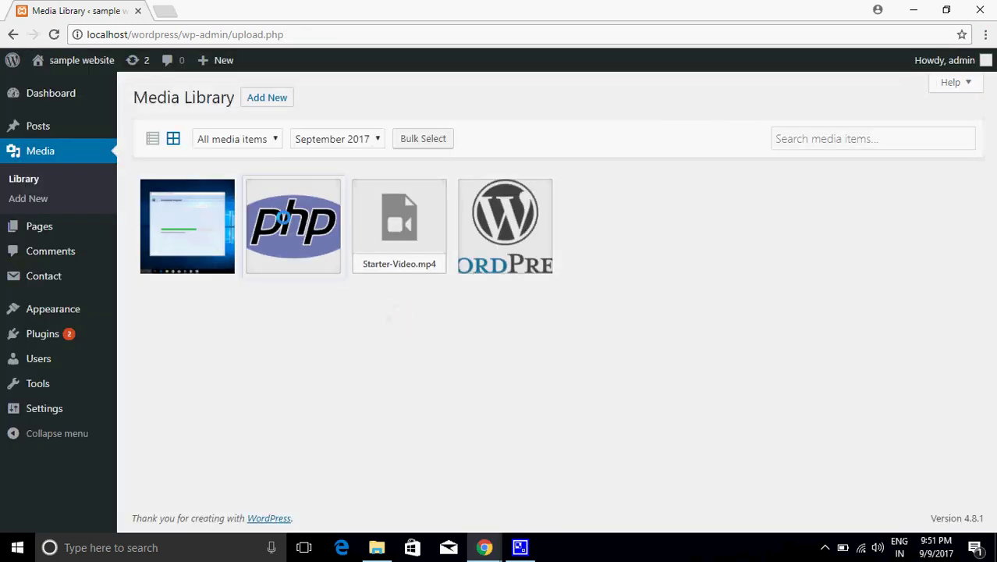